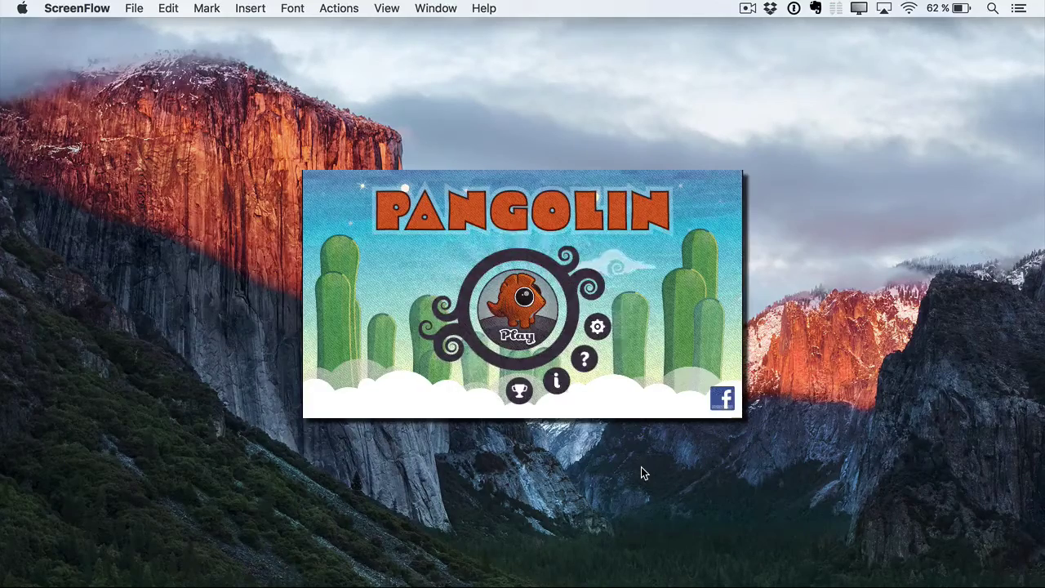
Show the recording monitor and try the iPhone preview volume, raising it past the middle and bringing it back to zero.
click(747, 9)
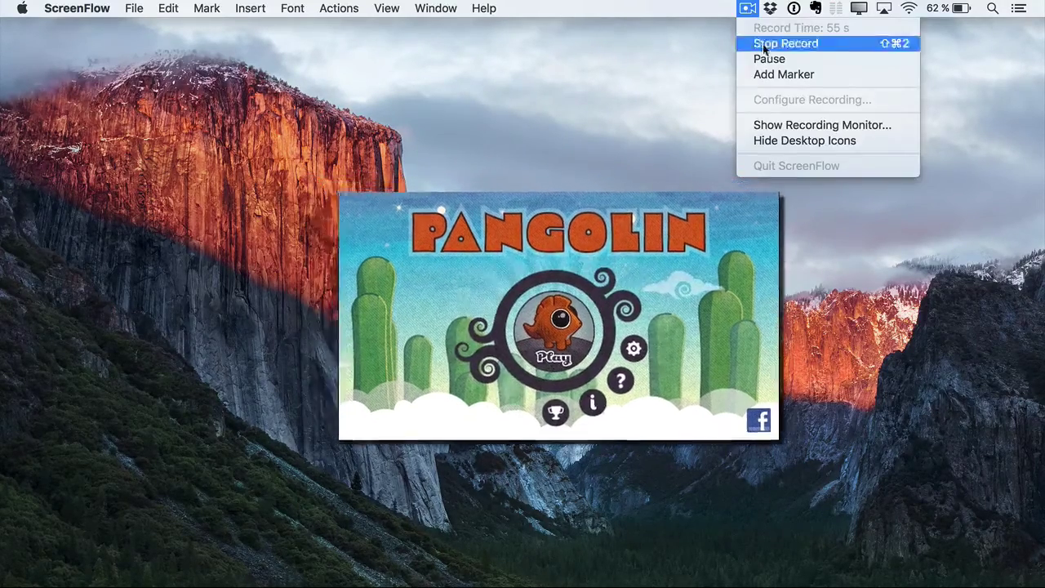
click(780, 124)
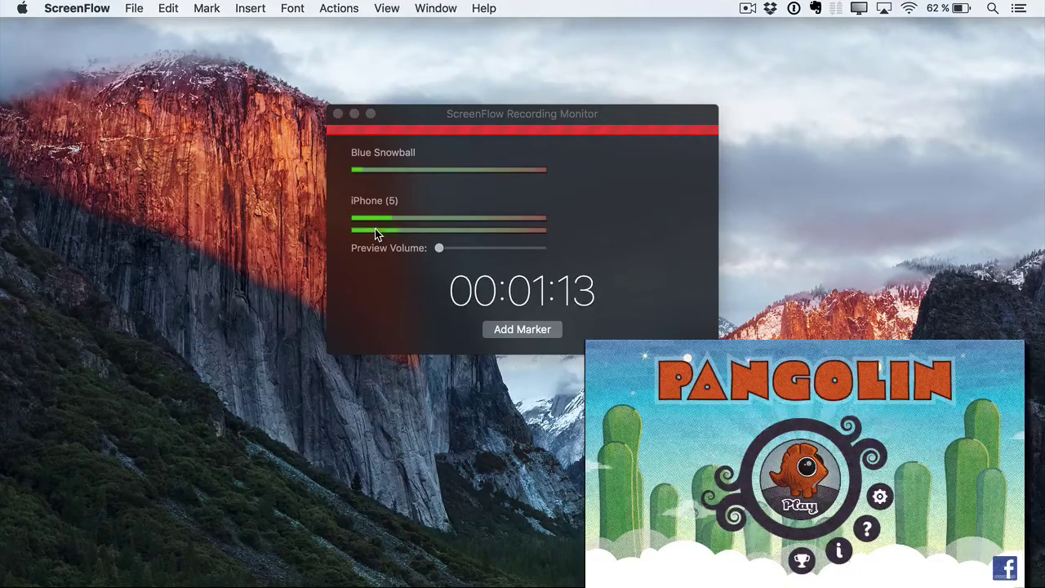
click(437, 248)
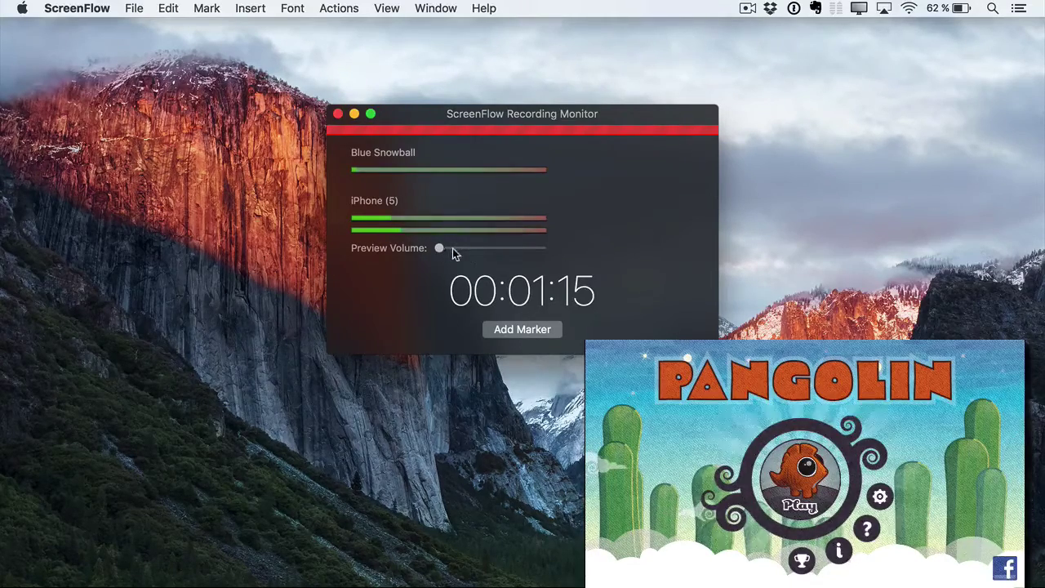
drag(442, 248, 509, 254)
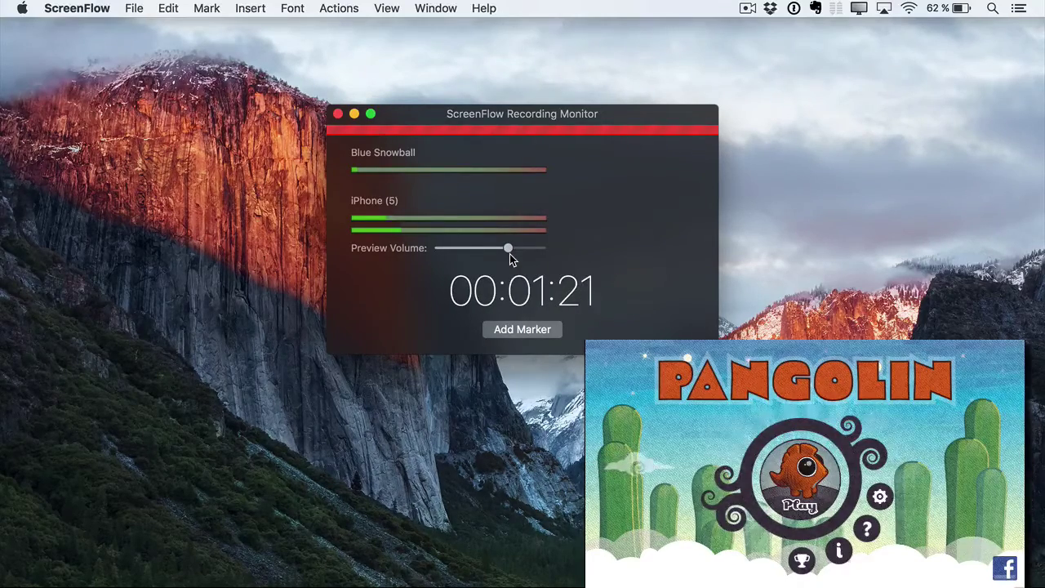
drag(509, 254, 379, 245)
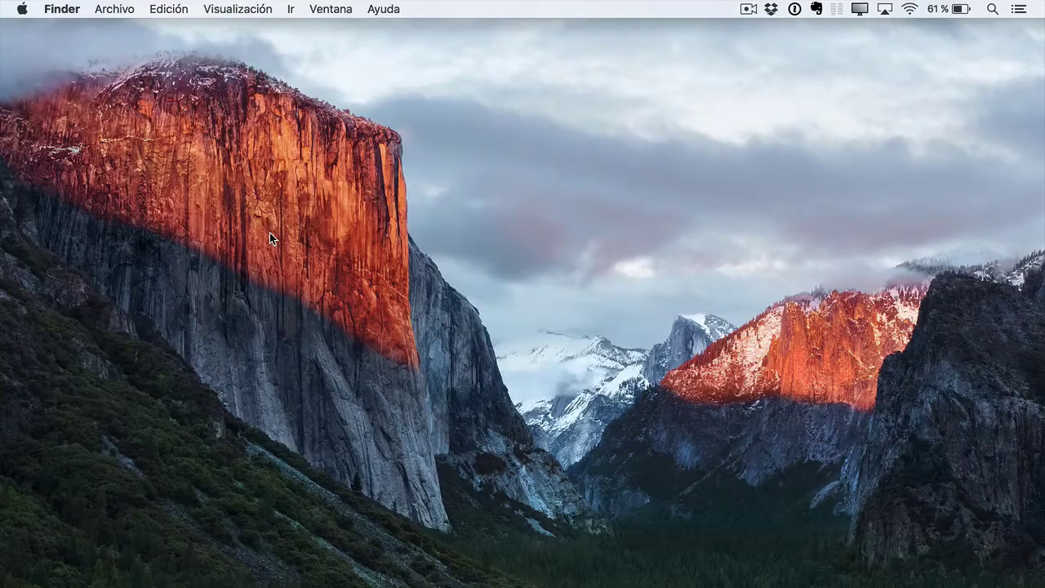
Switch to the ScreenFlow project and enlarge the timeline area.
mouse_move(620, 581)
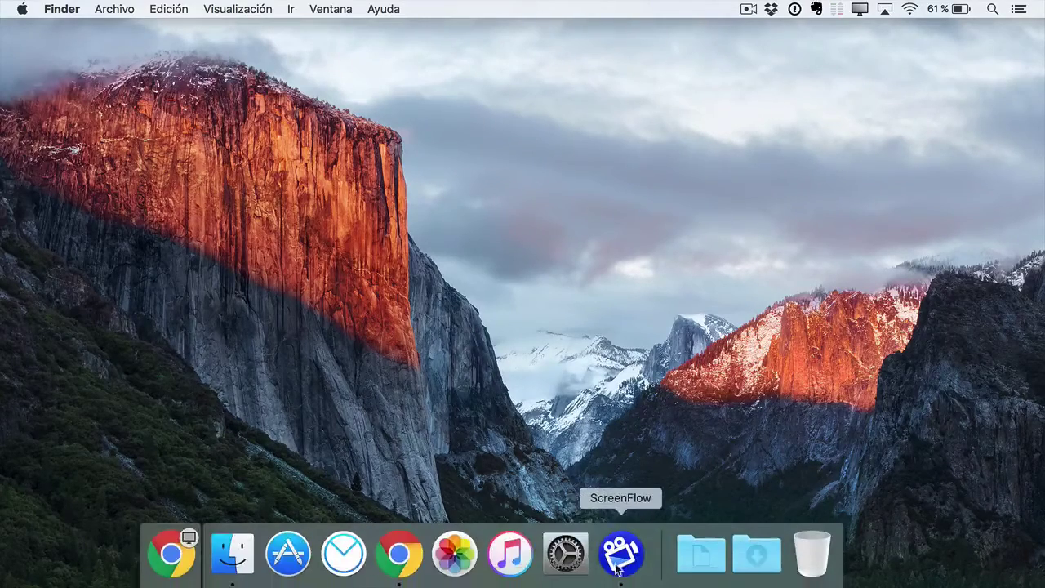
click(620, 552)
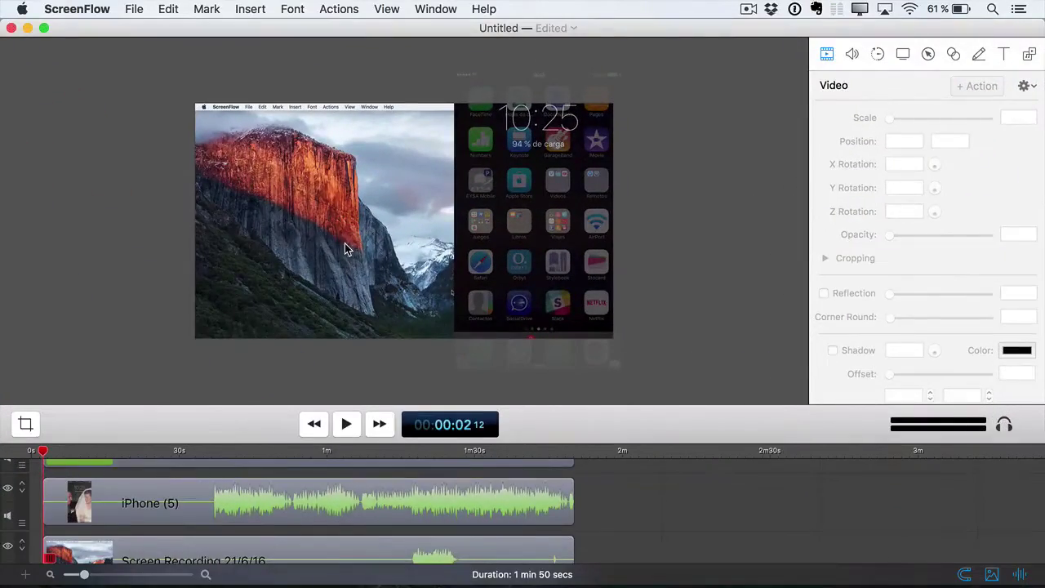
drag(580, 441, 590, 393)
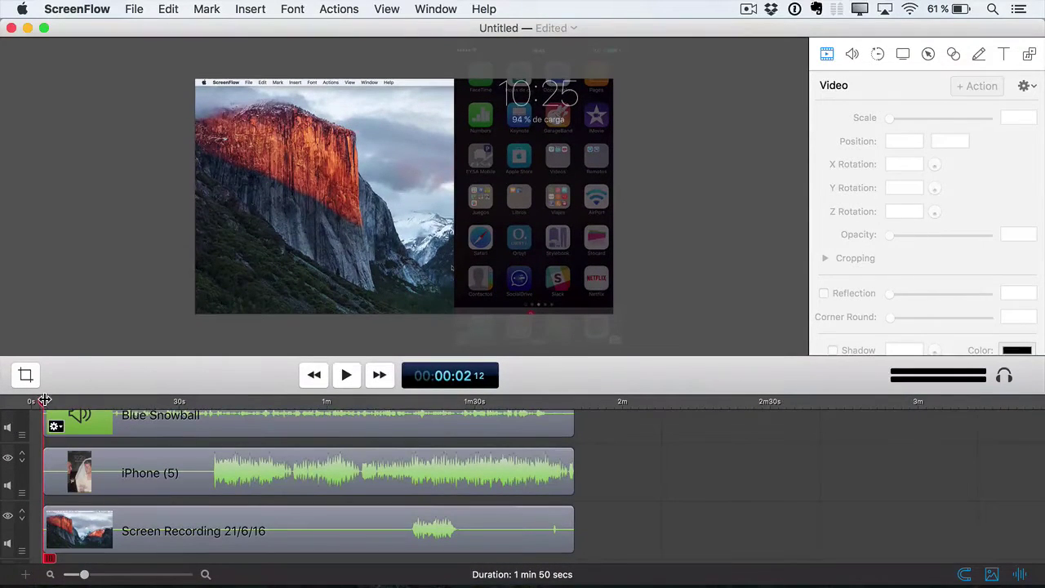
Enlarge the timeline area further and place the playhead at about 29 seconds.
mouse_move(215, 467)
click(115, 400)
drag(121, 361, 126, 316)
drag(115, 351, 177, 352)
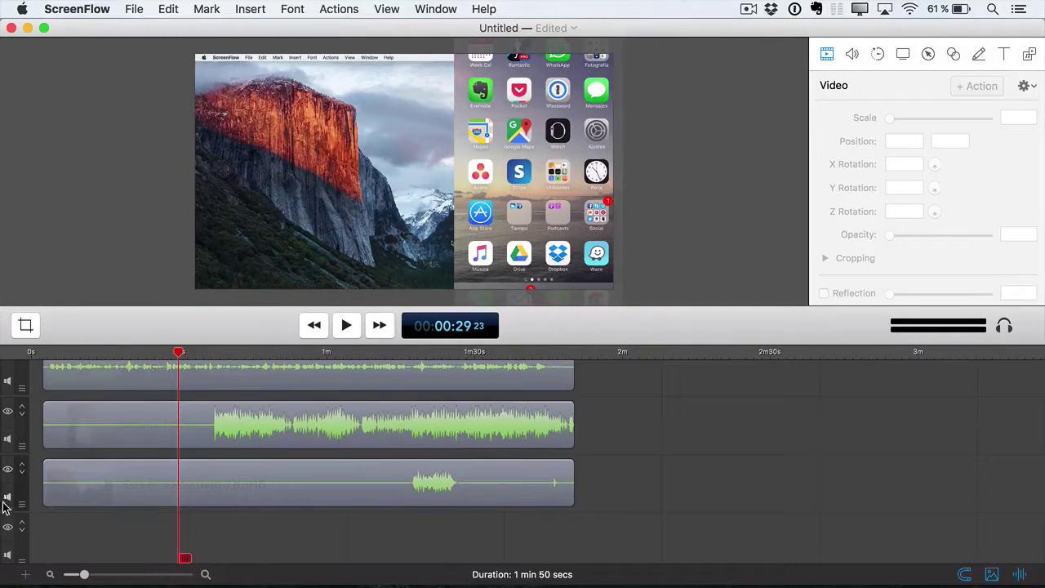
Select the Blue Snowball, iPhone and screen recording clips in turn to inspect what each track contains.
mouse_move(105, 476)
scroll(104, 471, up, 2)
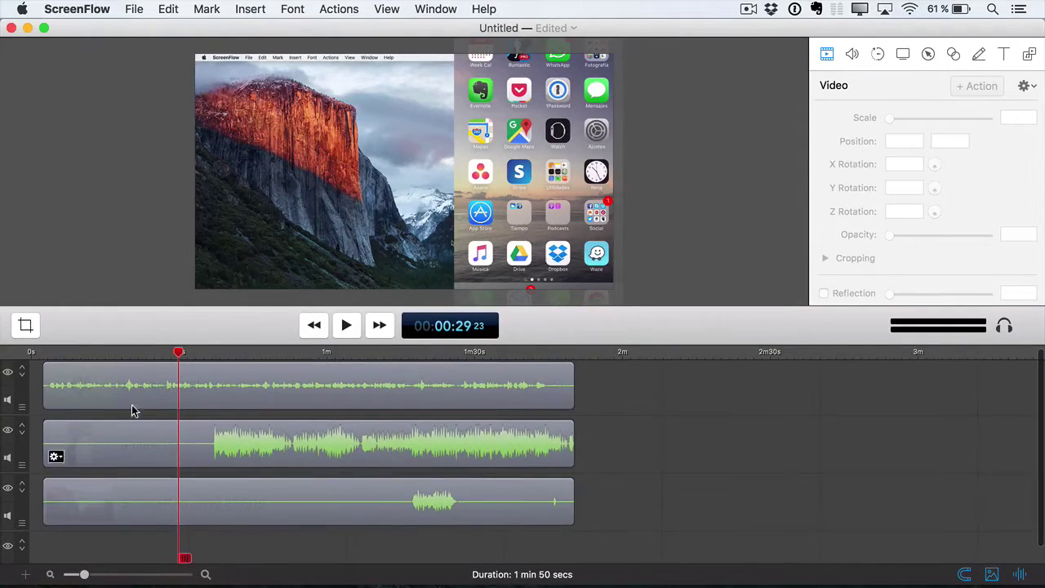
mouse_move(84, 393)
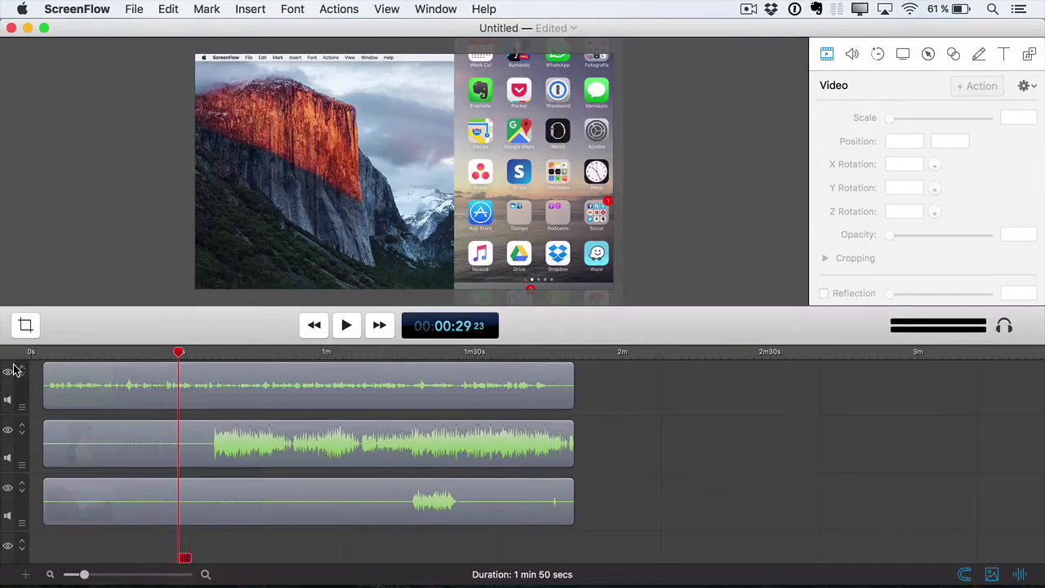
mouse_move(144, 398)
click(282, 376)
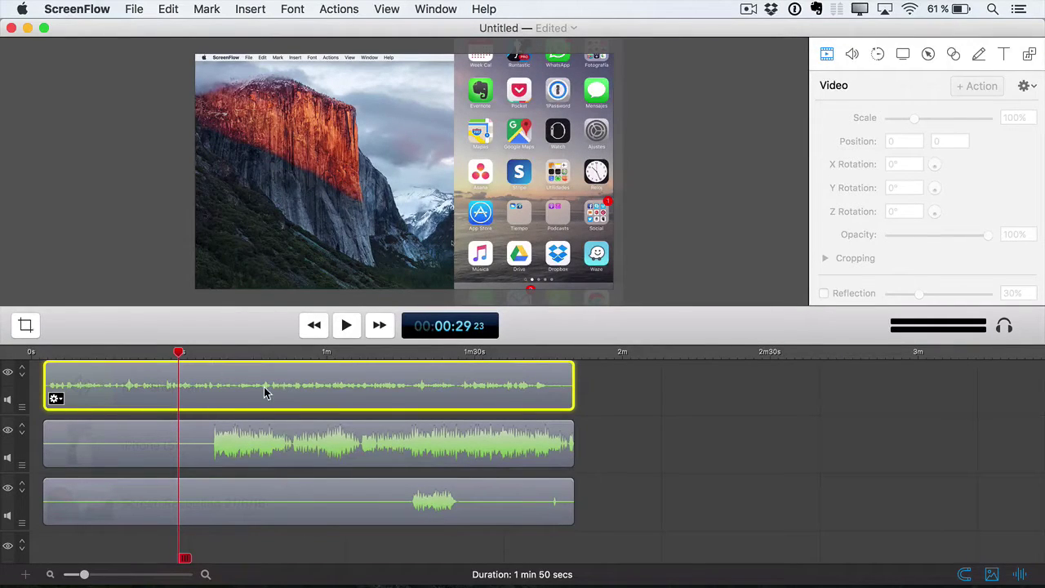
click(192, 437)
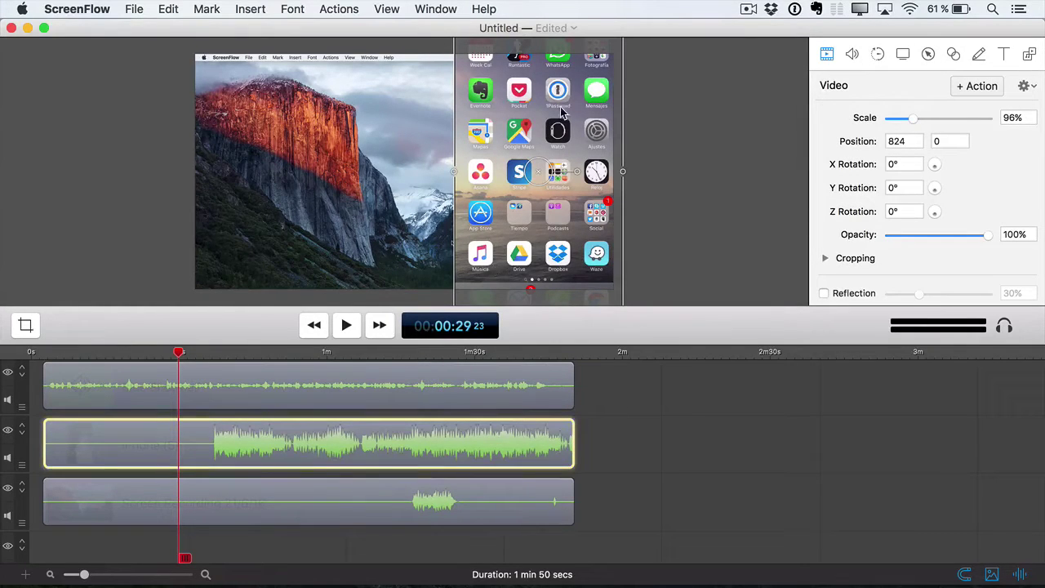
click(233, 512)
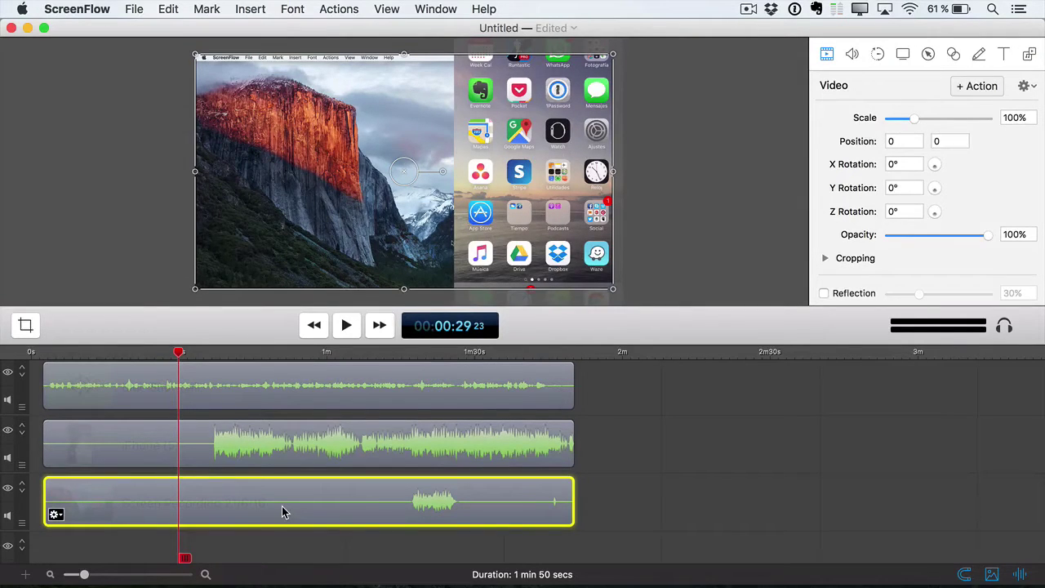
click(188, 455)
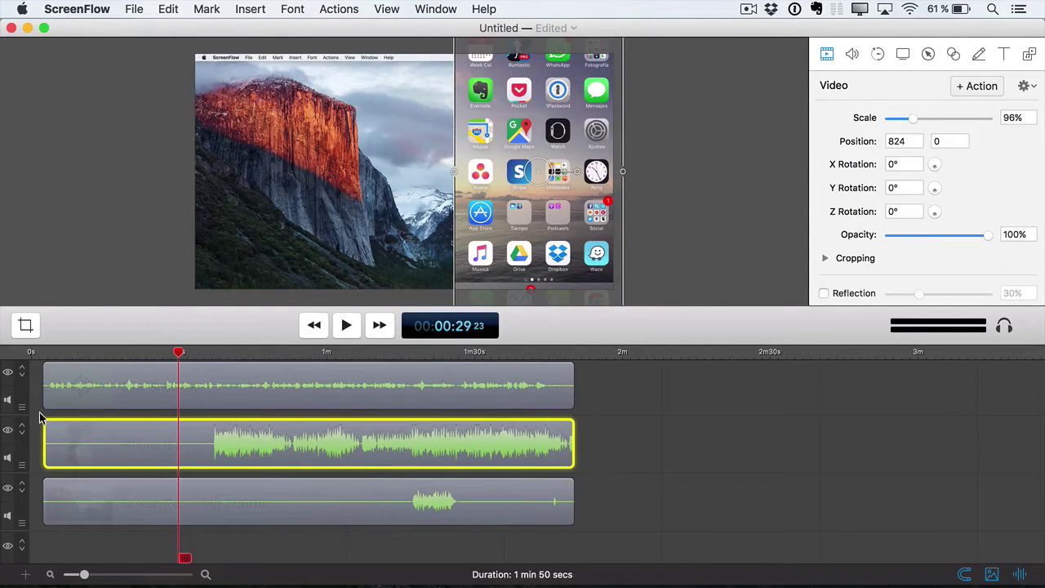
Toggle the visibility and audio of the iPhone and screen recording tracks off and back on.
click(7, 429)
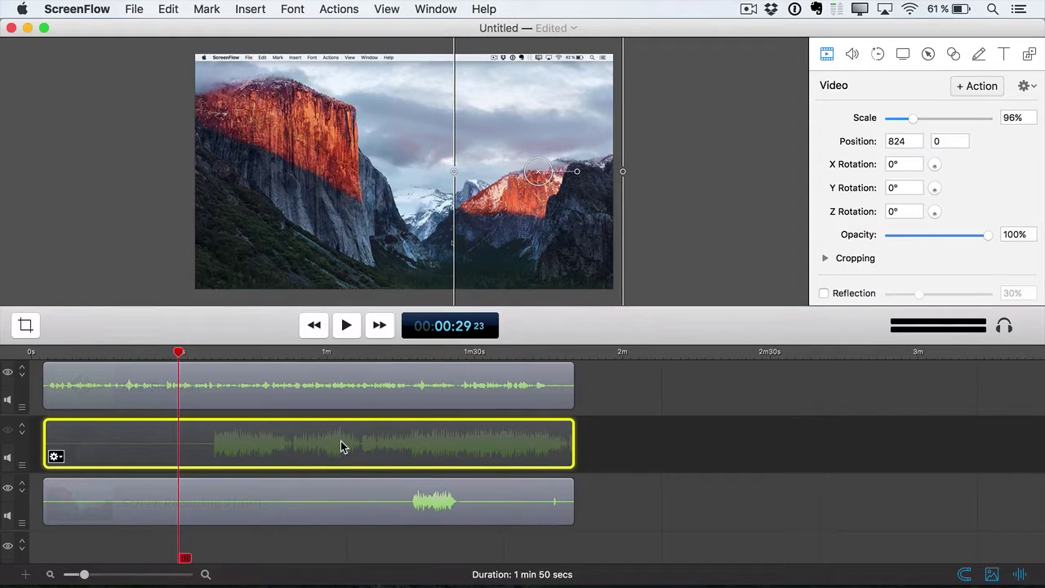
click(7, 430)
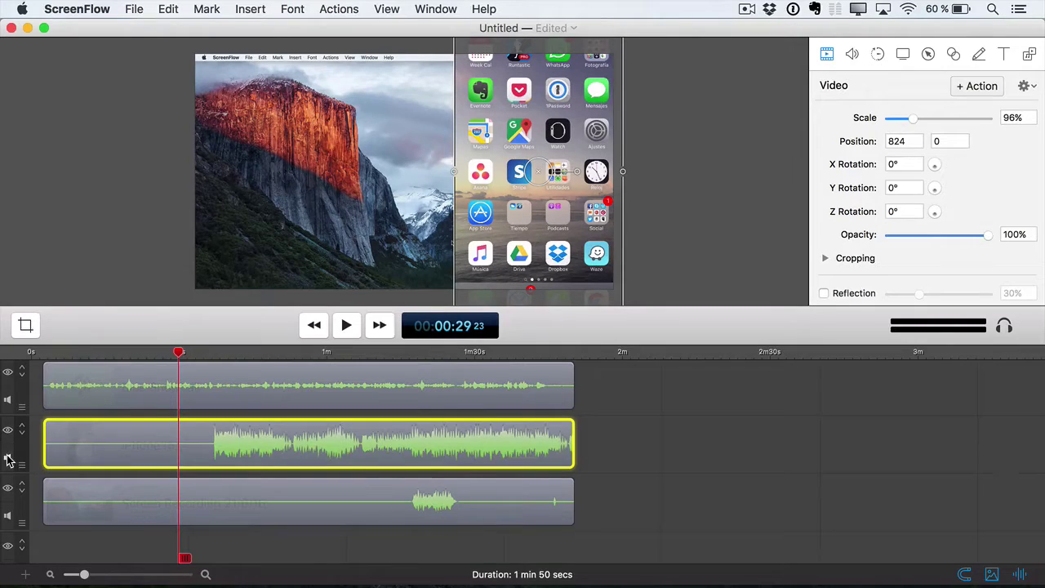
click(7, 459)
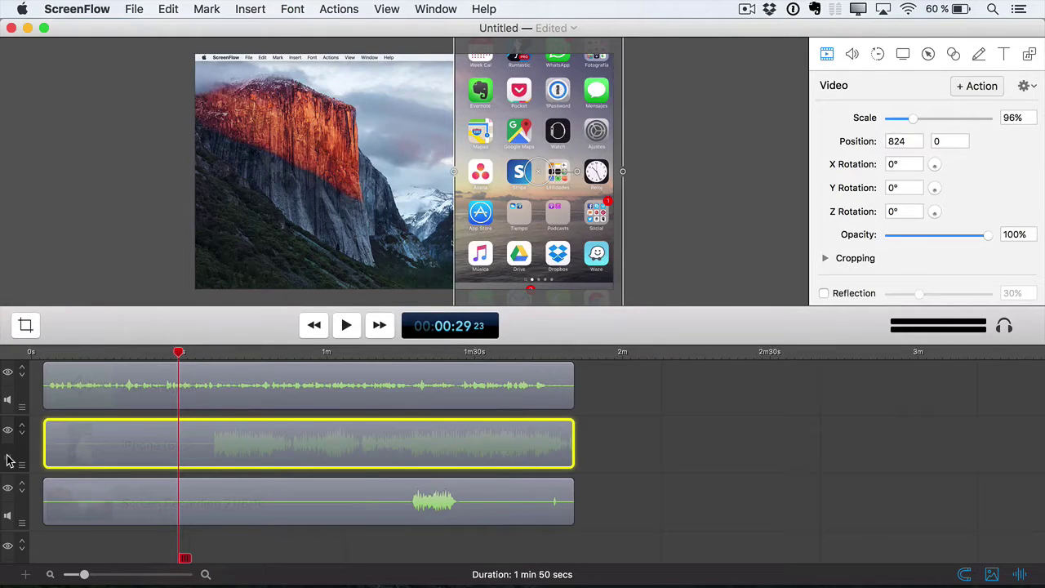
click(9, 459)
click(9, 490)
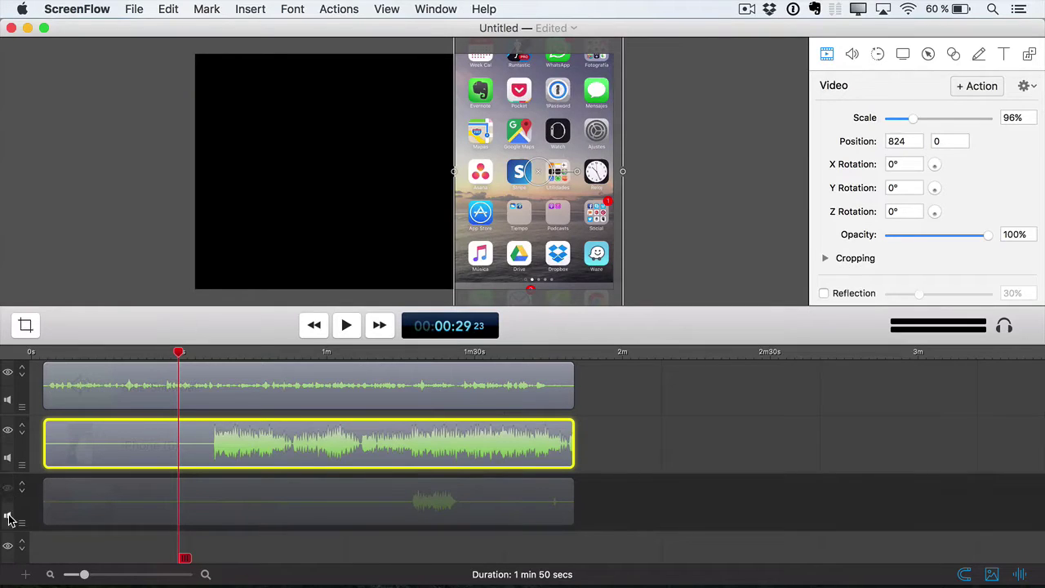
click(10, 518)
click(8, 489)
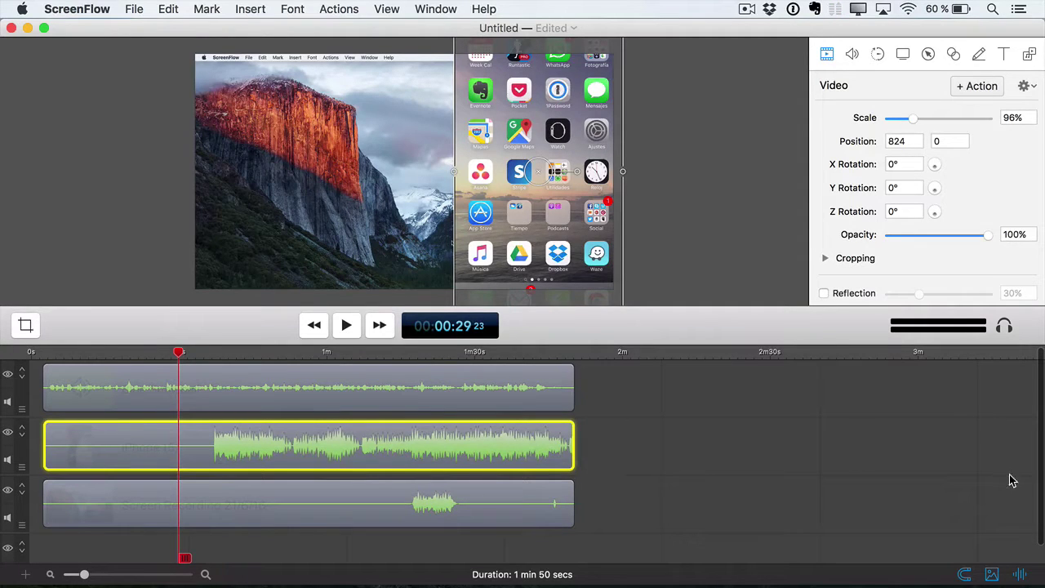
Turn the timeline's audio waveform display off and back on.
click(1019, 576)
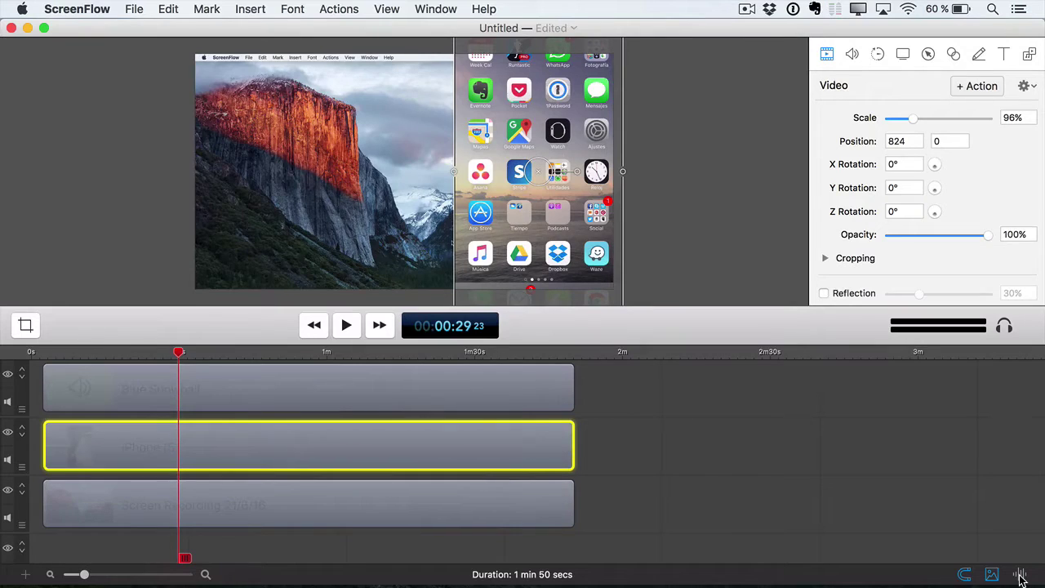
mouse_move(549, 493)
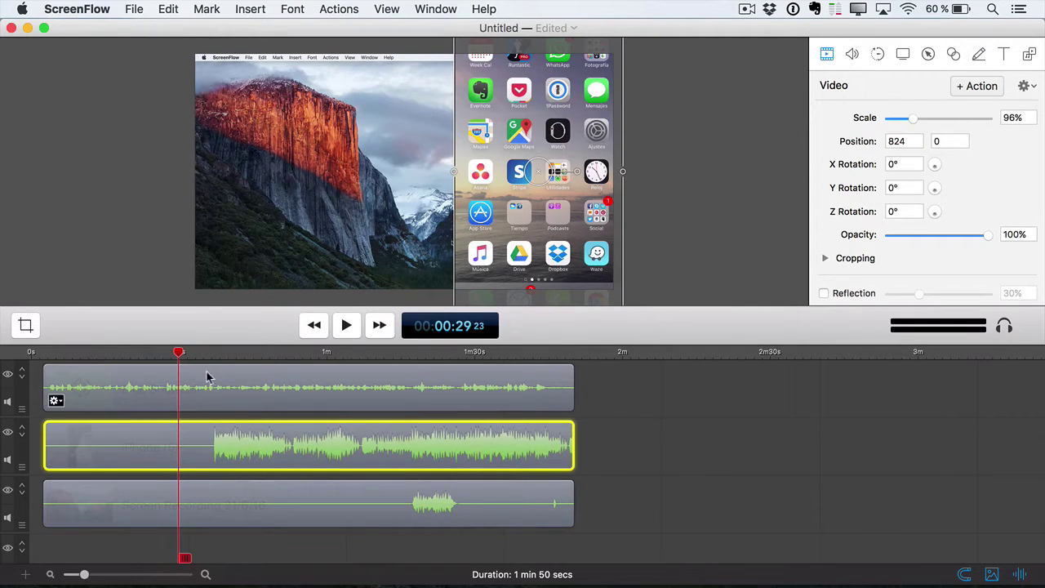
Play the project from about 35 seconds, and move the playhead to about 1 minute 14 seconds.
drag(178, 352, 205, 365)
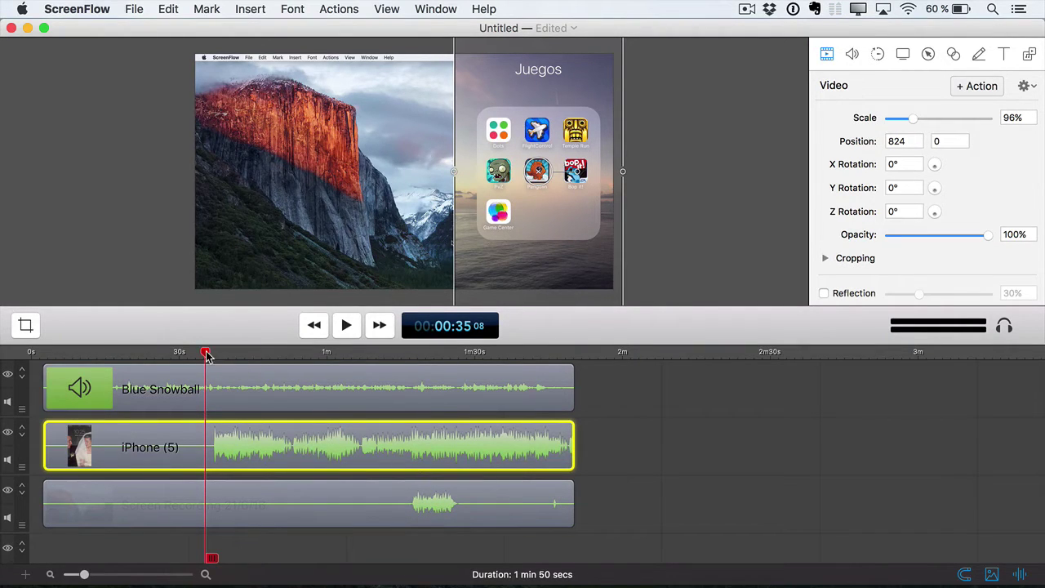
key(space)
click(411, 352)
click(398, 353)
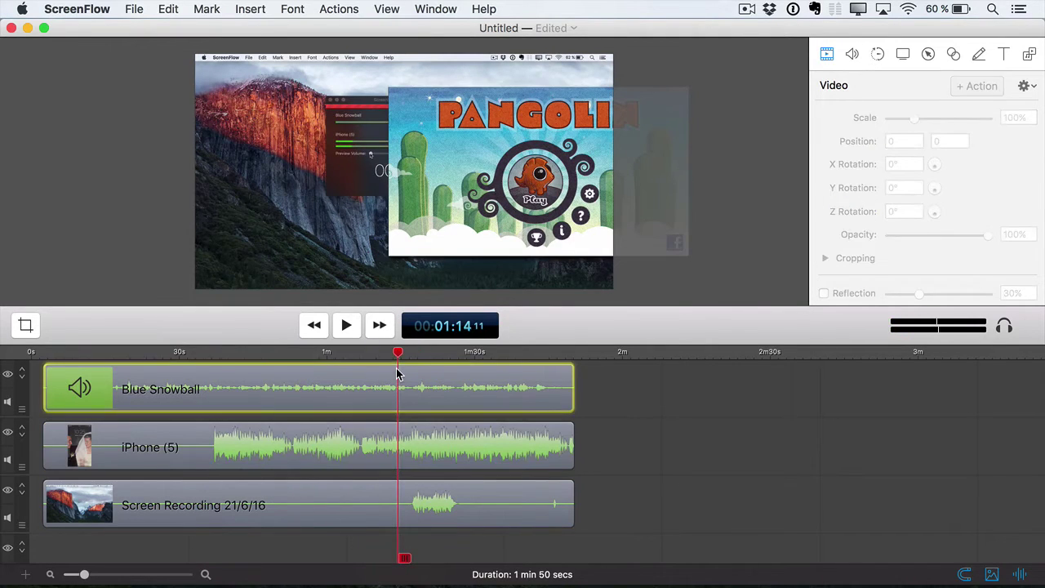
click(398, 377)
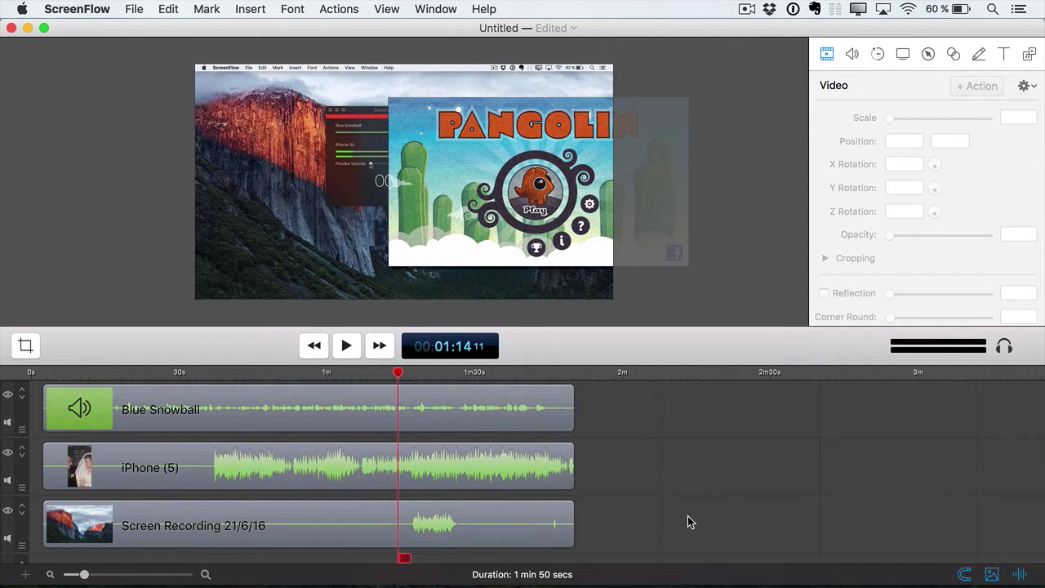
Show the Blue Snowball clip's audio settings and examine its Audio Mix channel controls.
click(556, 420)
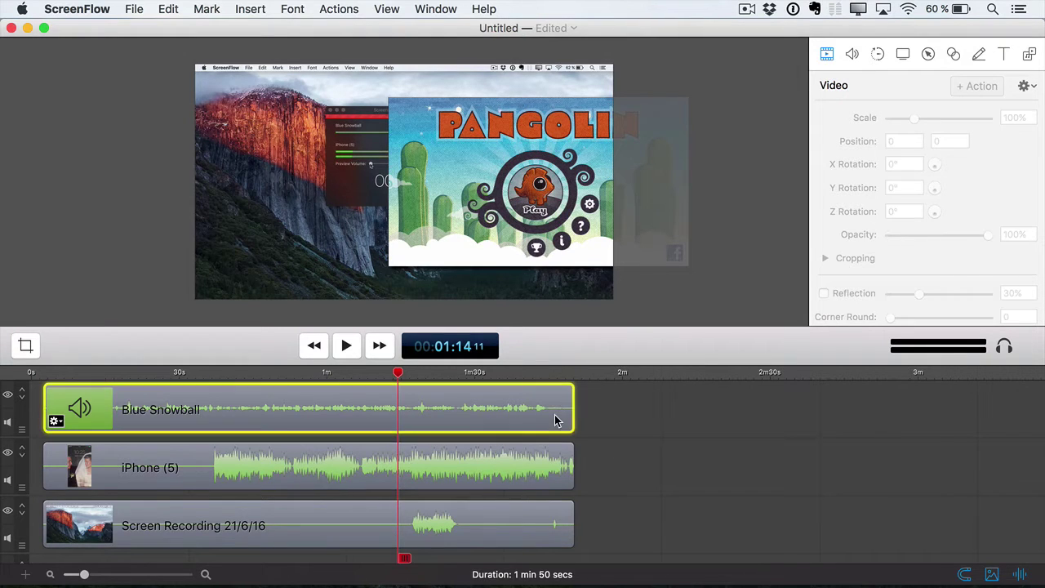
click(852, 54)
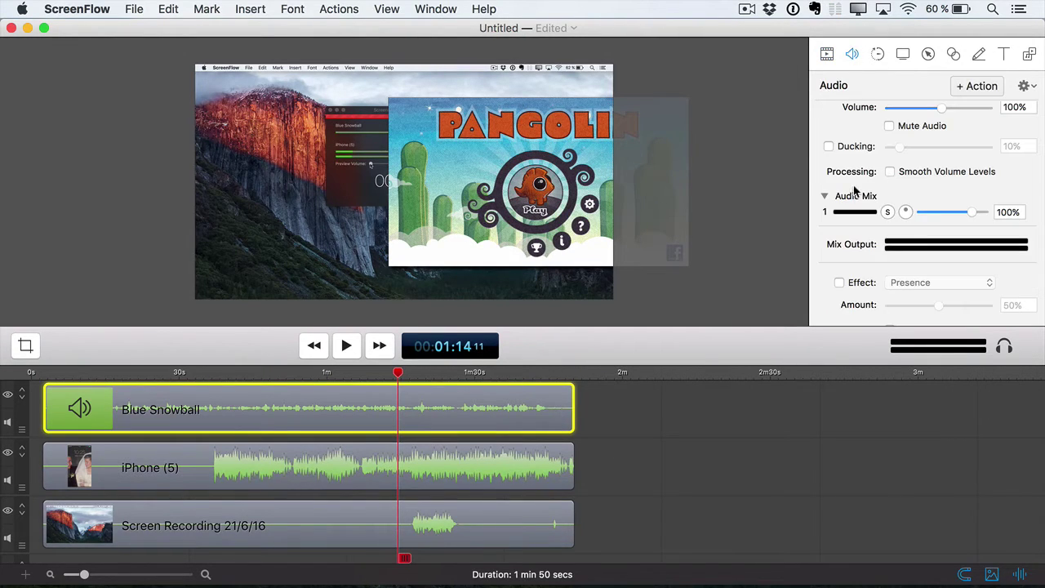
click(825, 198)
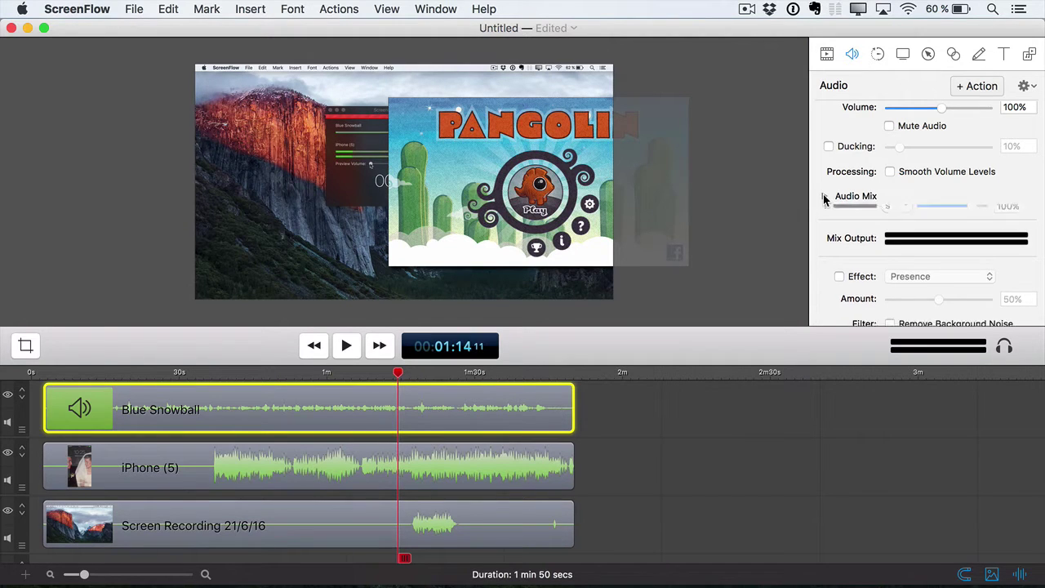
click(824, 198)
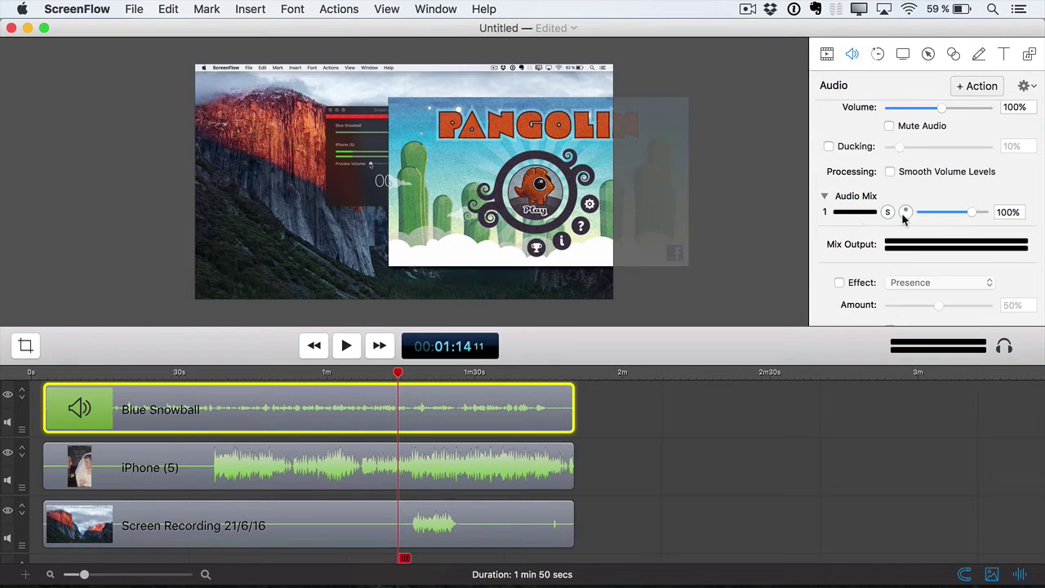
mouse_move(970, 214)
mouse_down()
mouse_move(947, 214)
mouse_move(972, 217)
mouse_up()
Select the iPhone clip and examine the pan controls of its two Audio Mix channels.
click(504, 457)
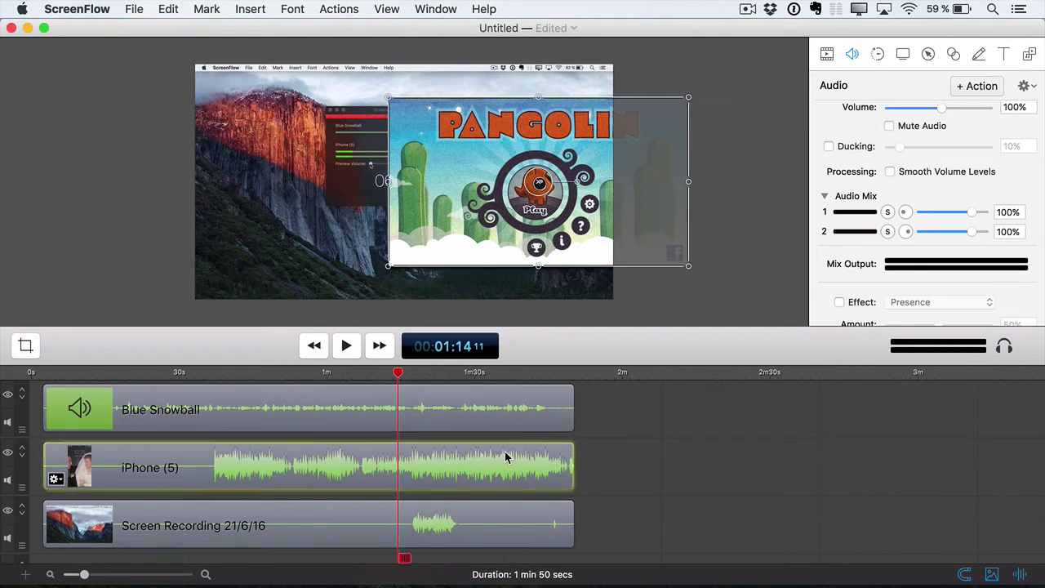
click(902, 212)
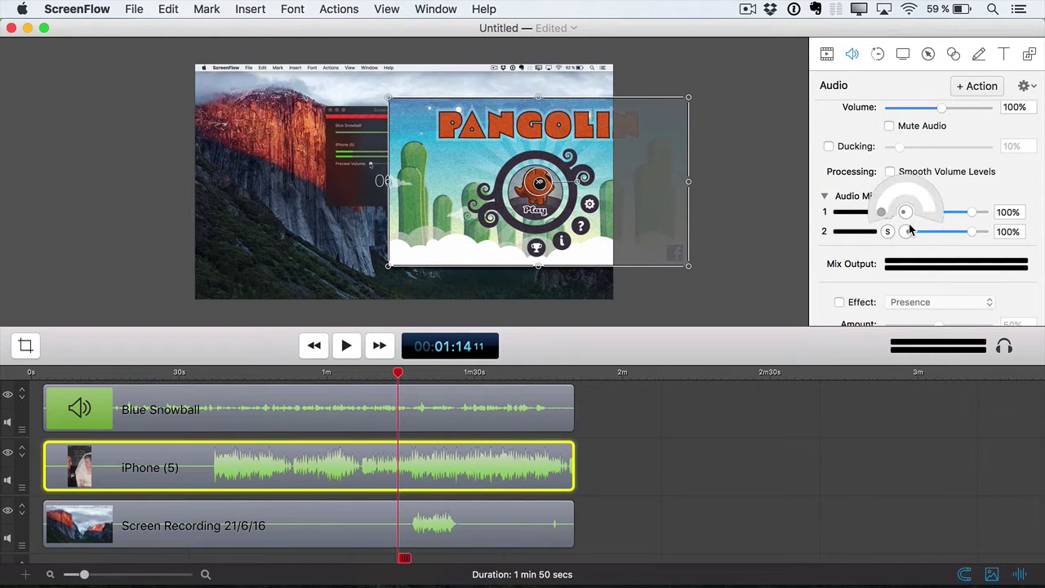
click(907, 232)
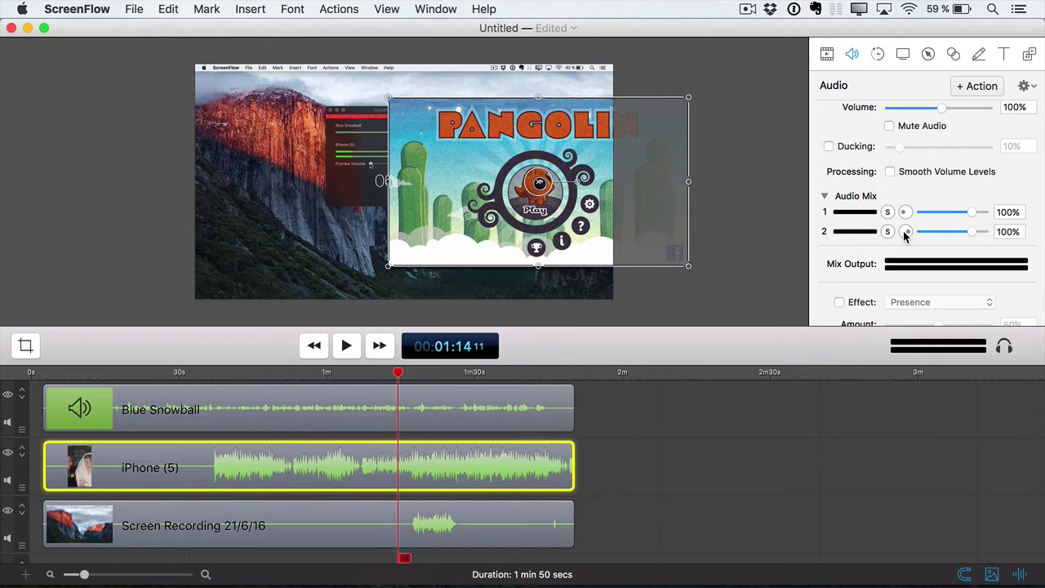
click(907, 233)
drag(906, 232, 929, 233)
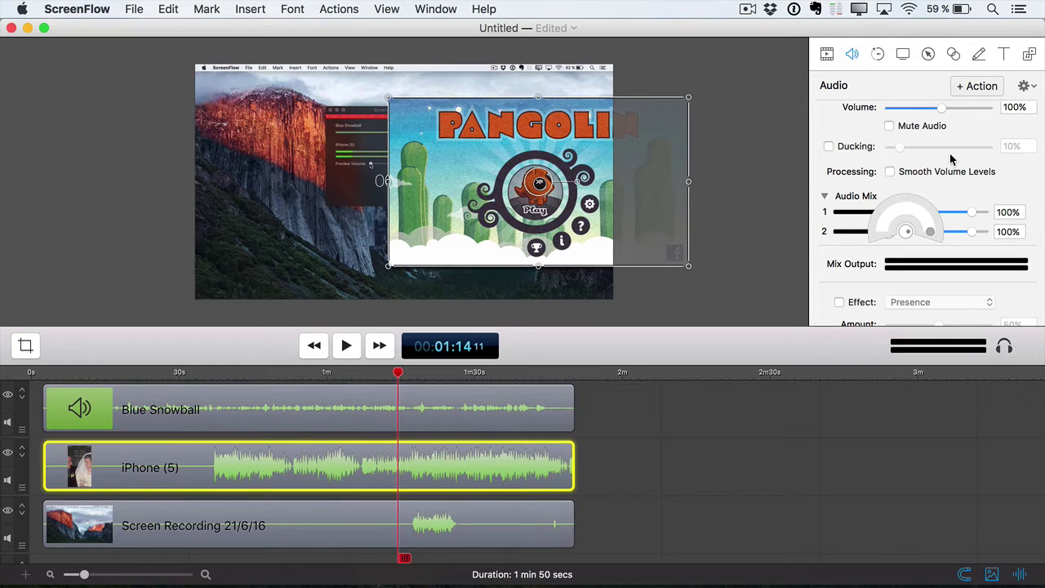
Extract audio channel 1 from the iPhone clip onto its own track, and undo the extraction.
right_click(500, 472)
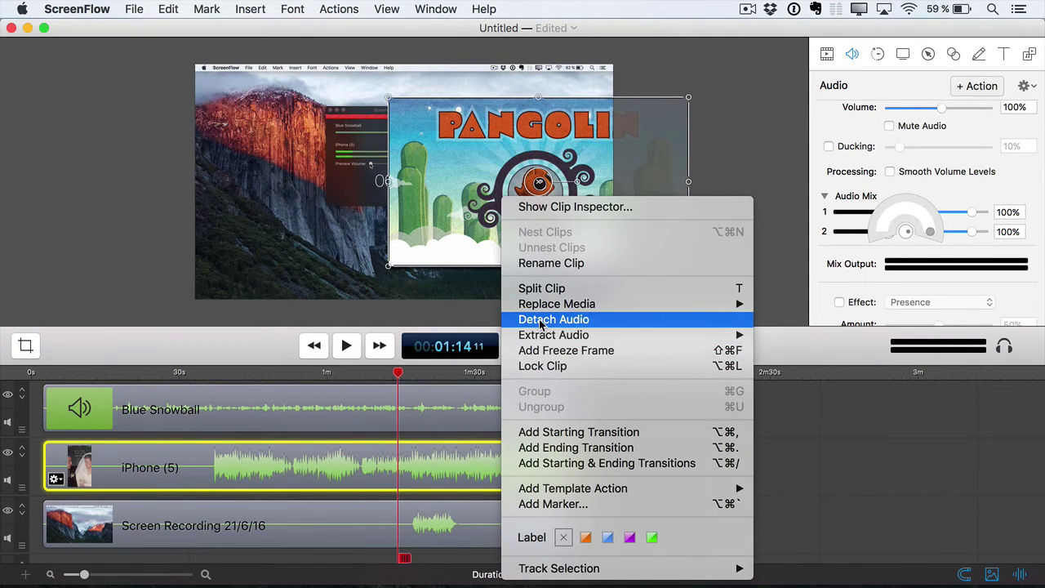
mouse_move(540, 339)
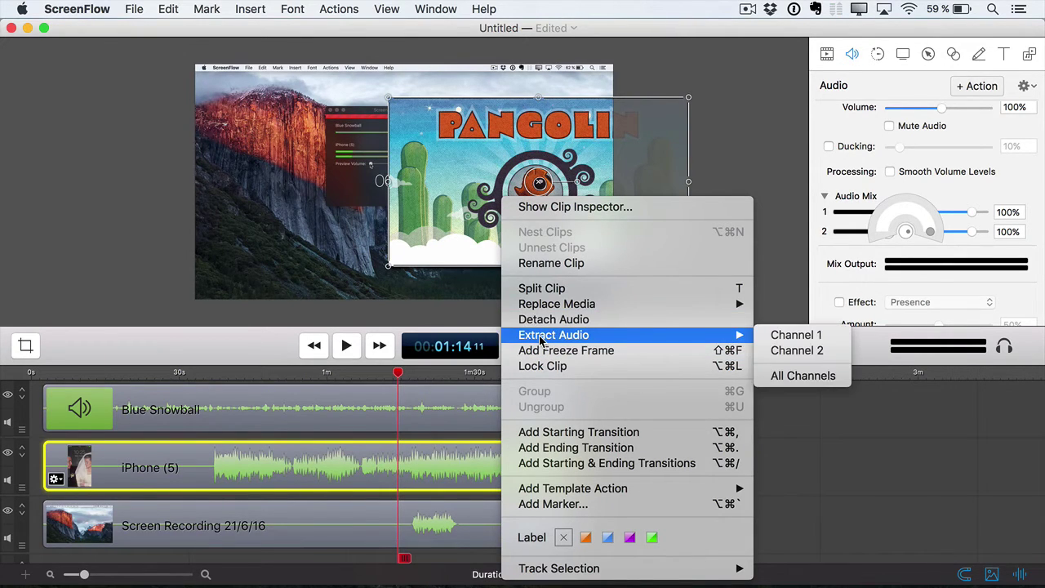
click(783, 336)
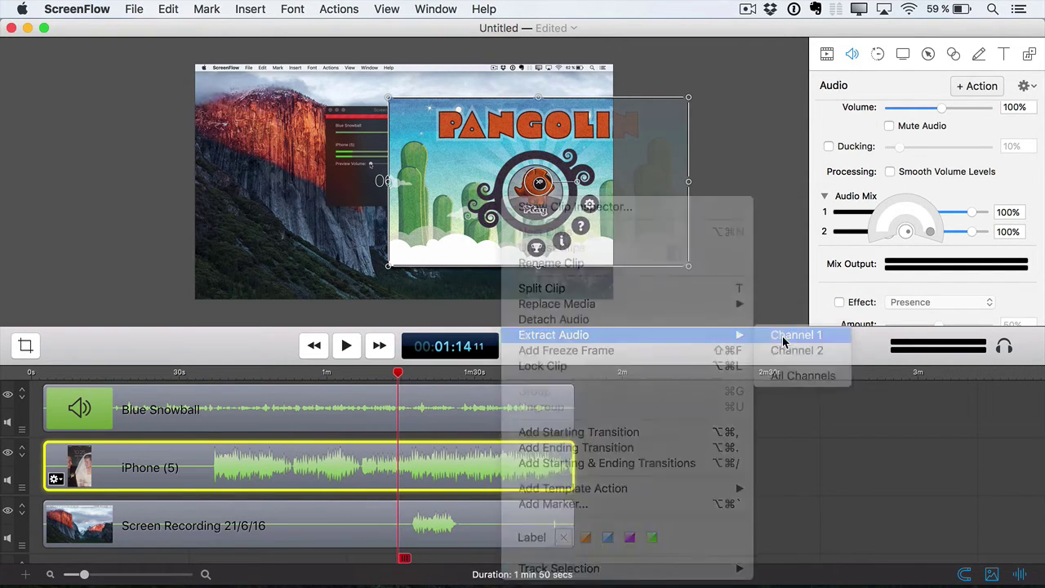
scroll(678, 457, down, 1)
scroll(677, 462, down, 1)
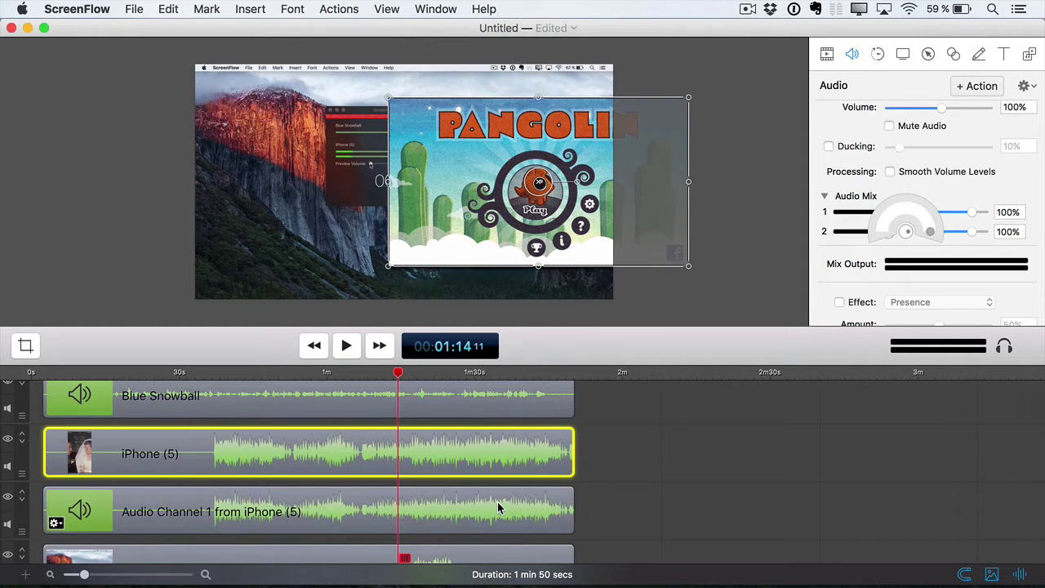
key(super+z)
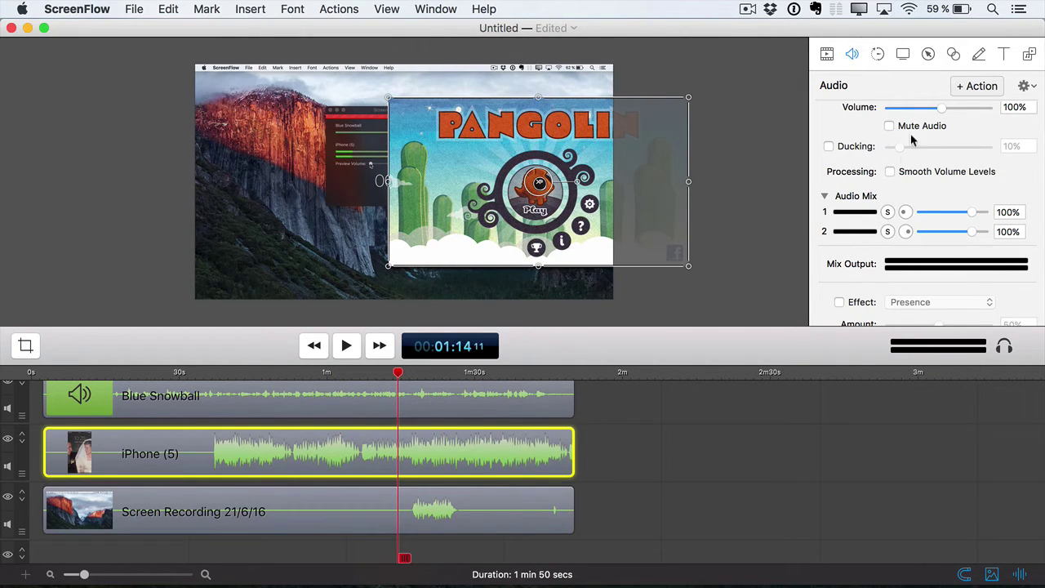
right_click(517, 464)
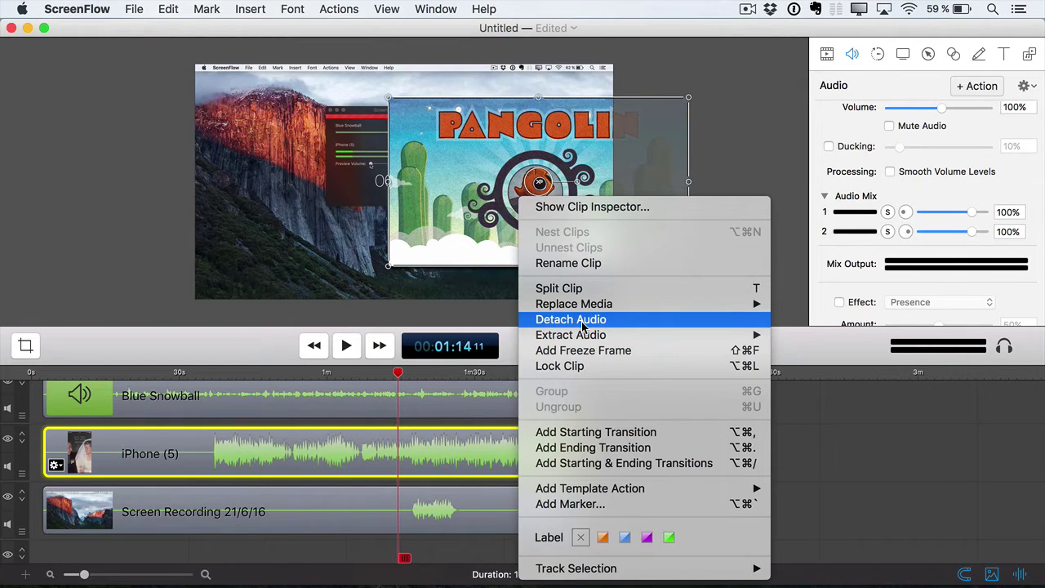
mouse_move(584, 338)
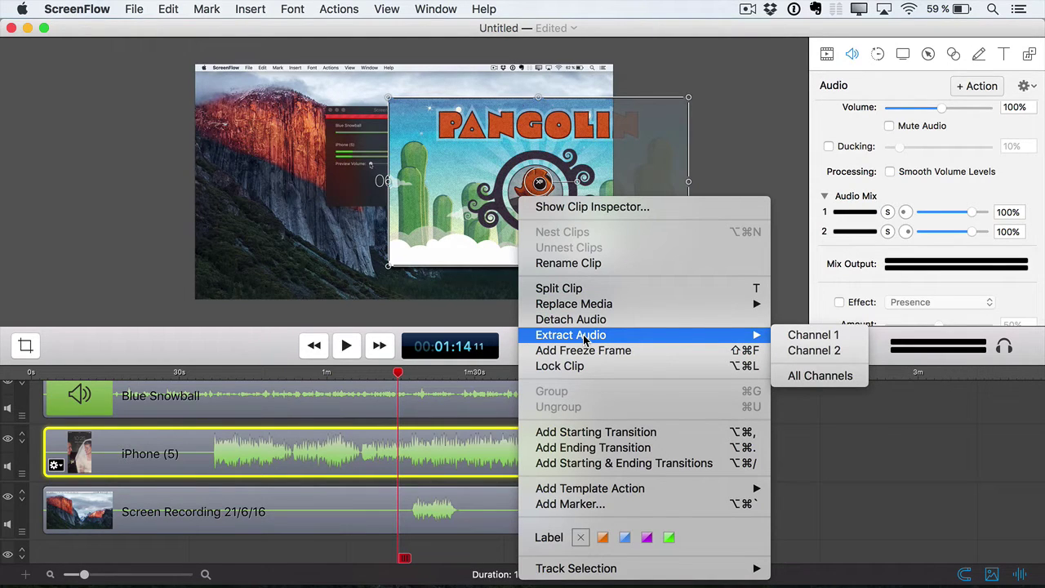
click(805, 462)
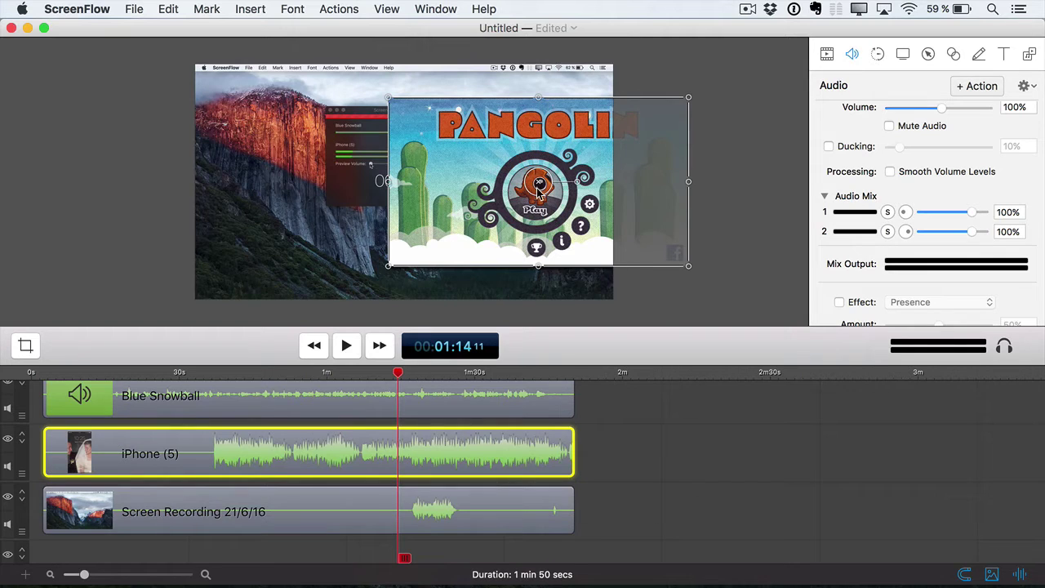
At about 20 seconds, scale the iPhone clip to about 56% and place it off the canvas's left side at about -1745, -27.
drag(482, 146, 365, 148)
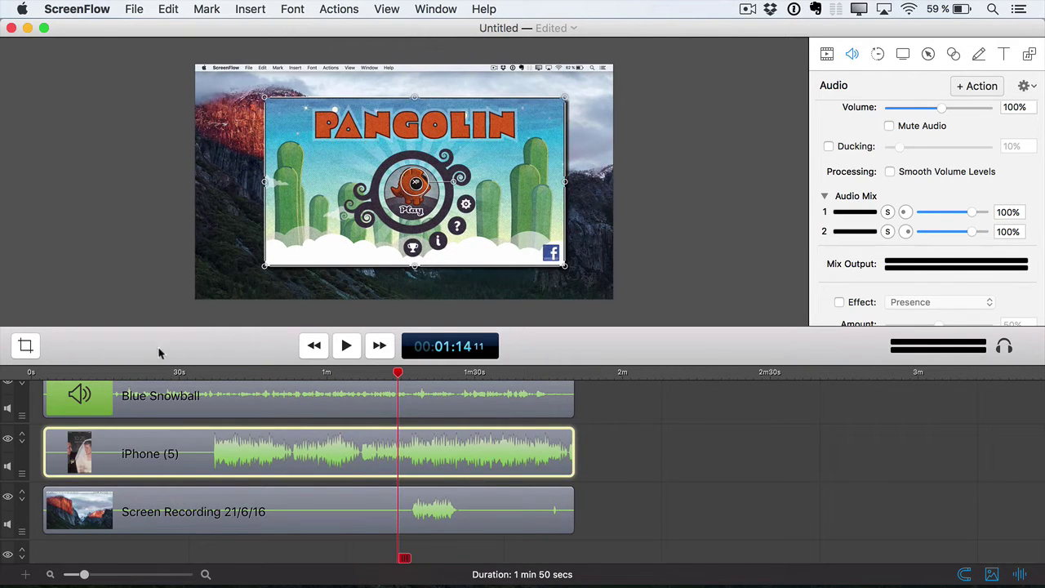
click(135, 372)
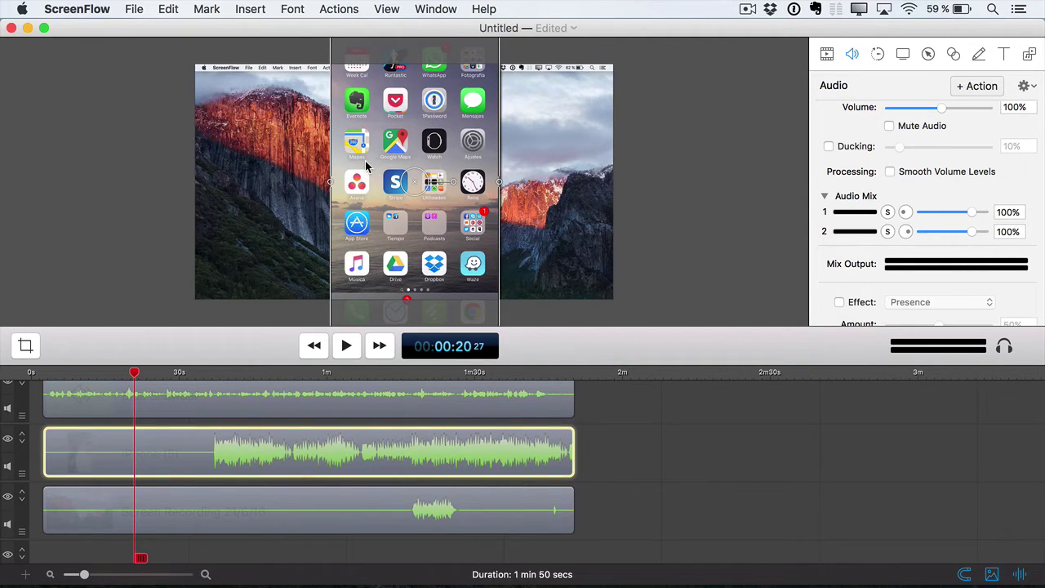
drag(365, 161, 308, 200)
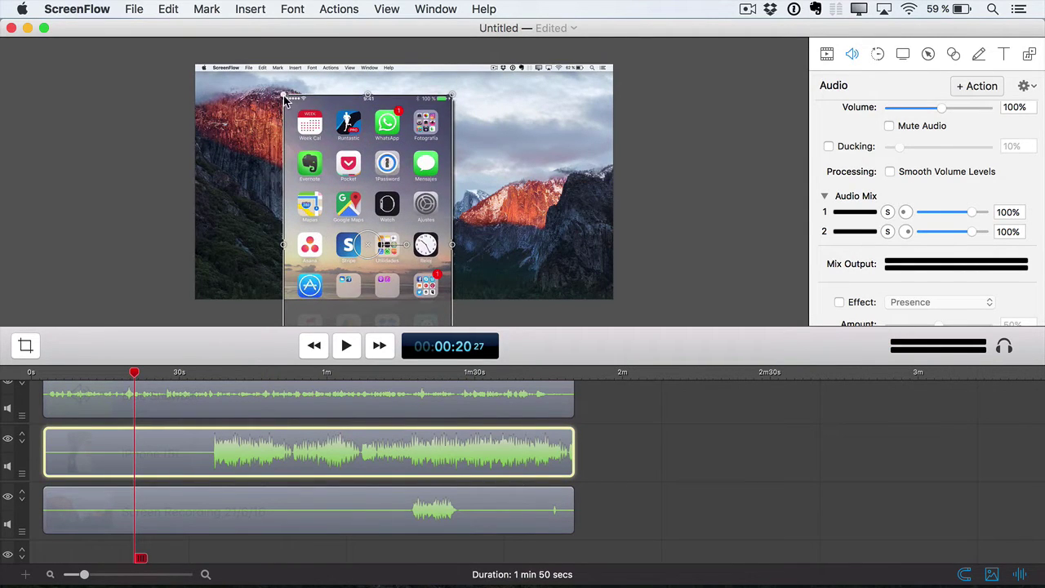
shift+click(283, 96)
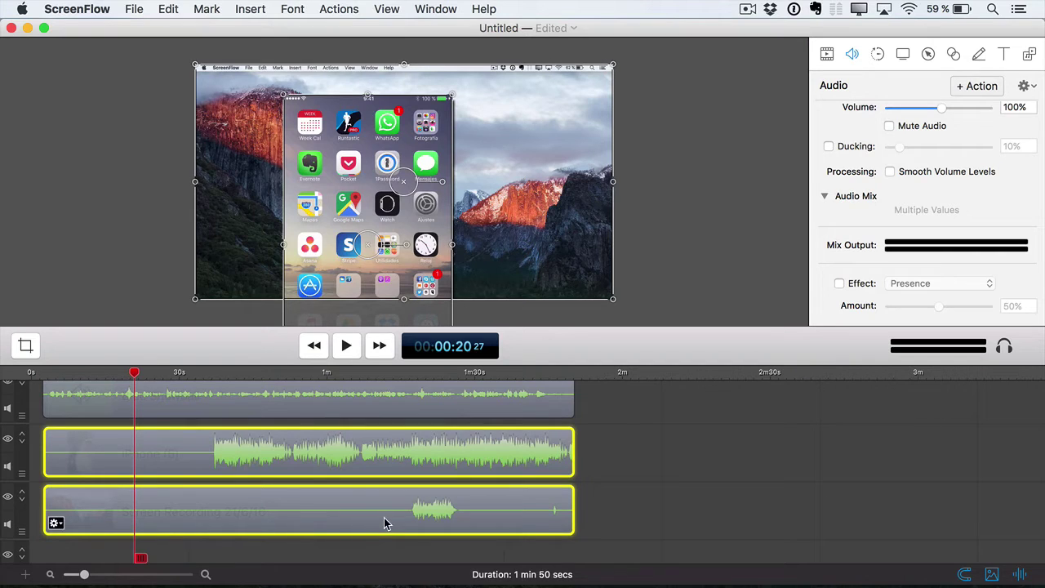
click(353, 405)
click(345, 446)
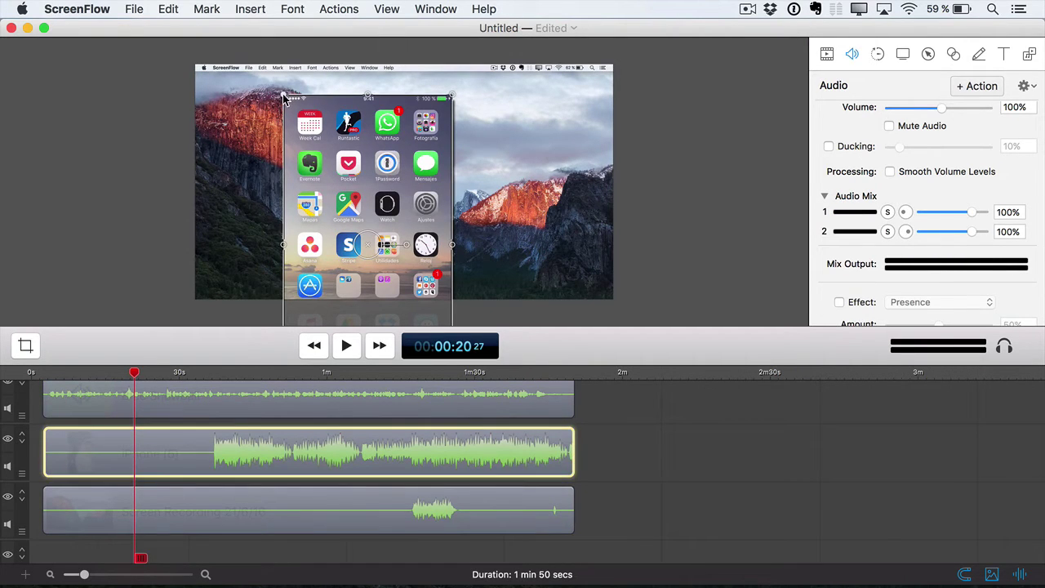
drag(286, 97, 381, 125)
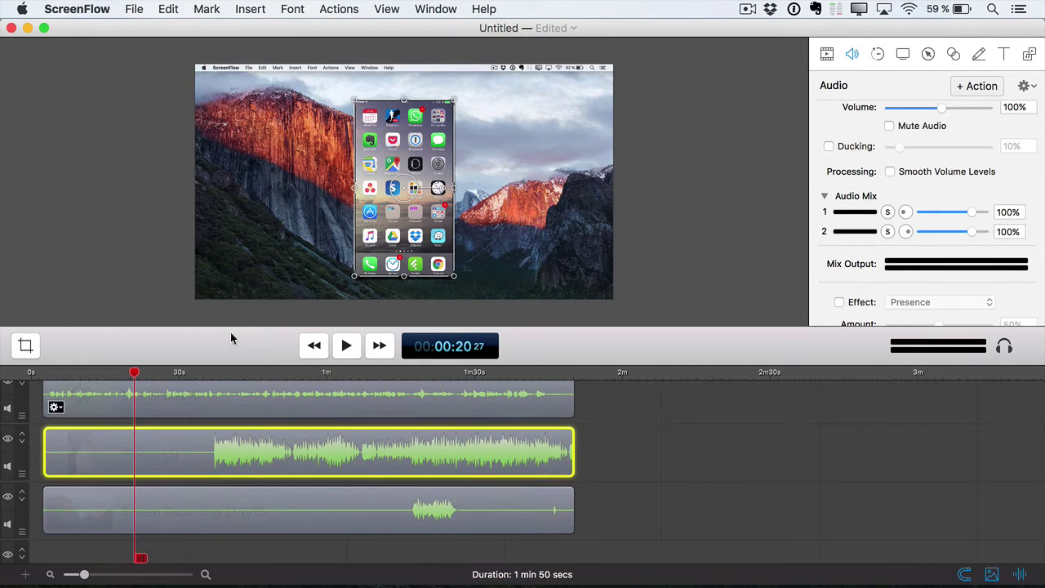
drag(401, 142, 115, 139)
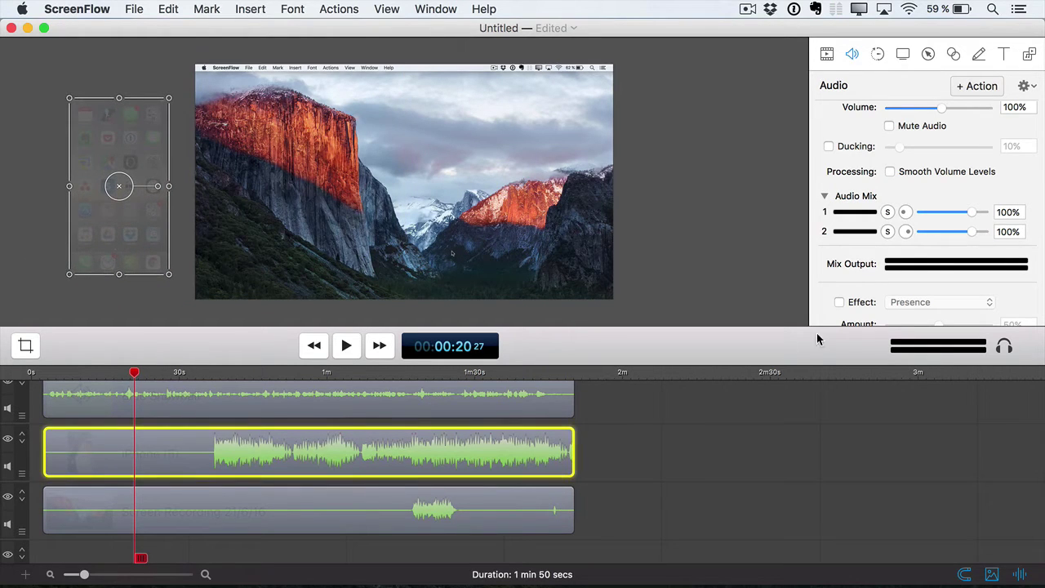
Add a video action to the iPhone clip from about 20 to 28 seconds that slides it to position 0, -35.
click(828, 56)
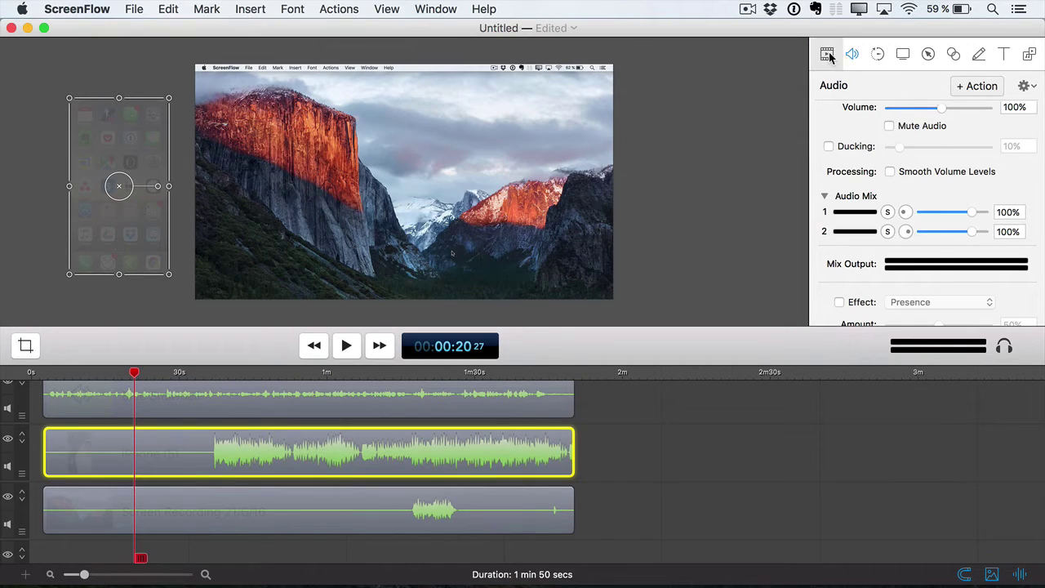
click(976, 85)
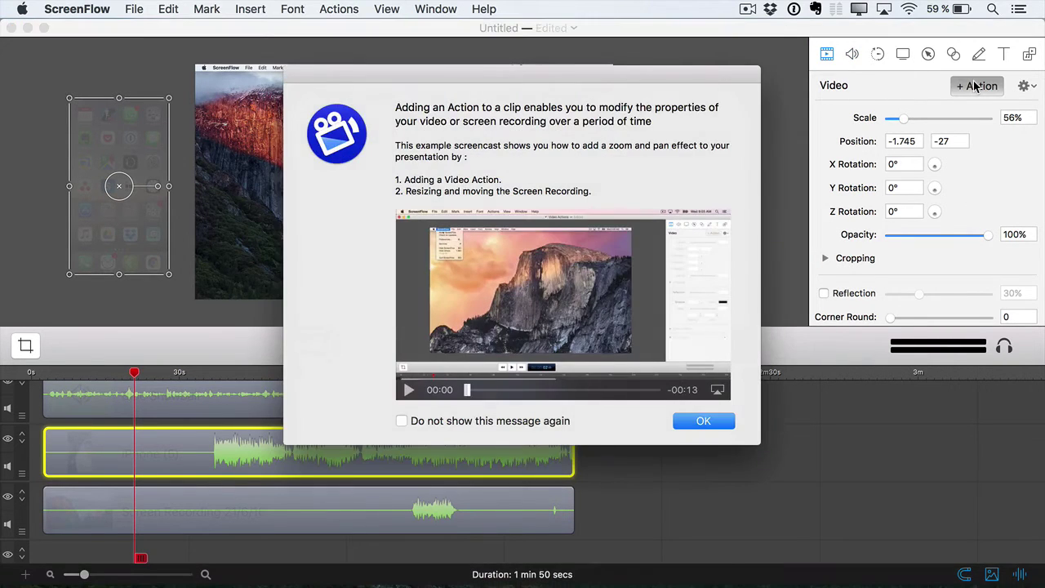
click(704, 421)
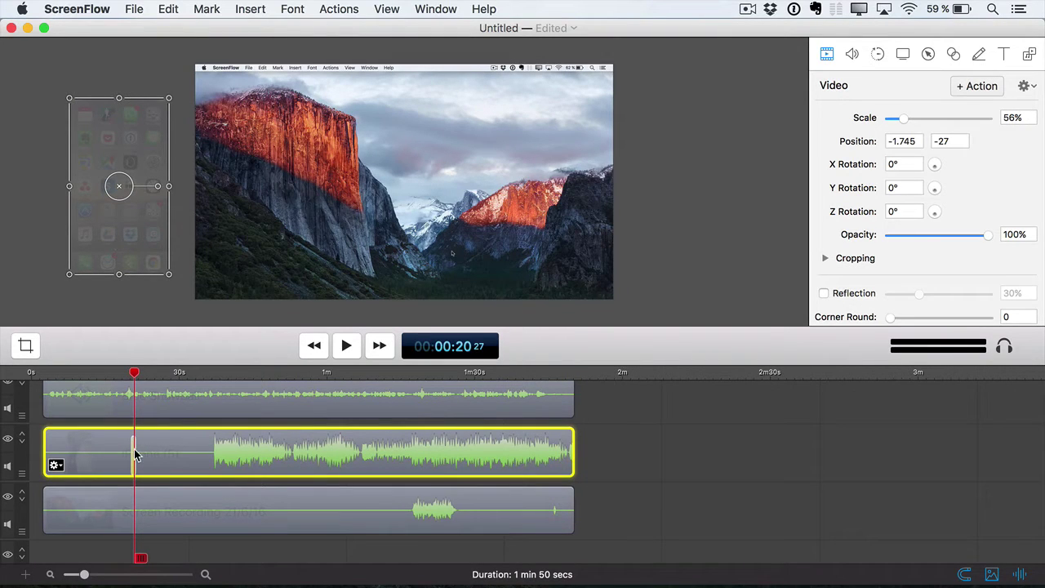
drag(136, 449, 170, 453)
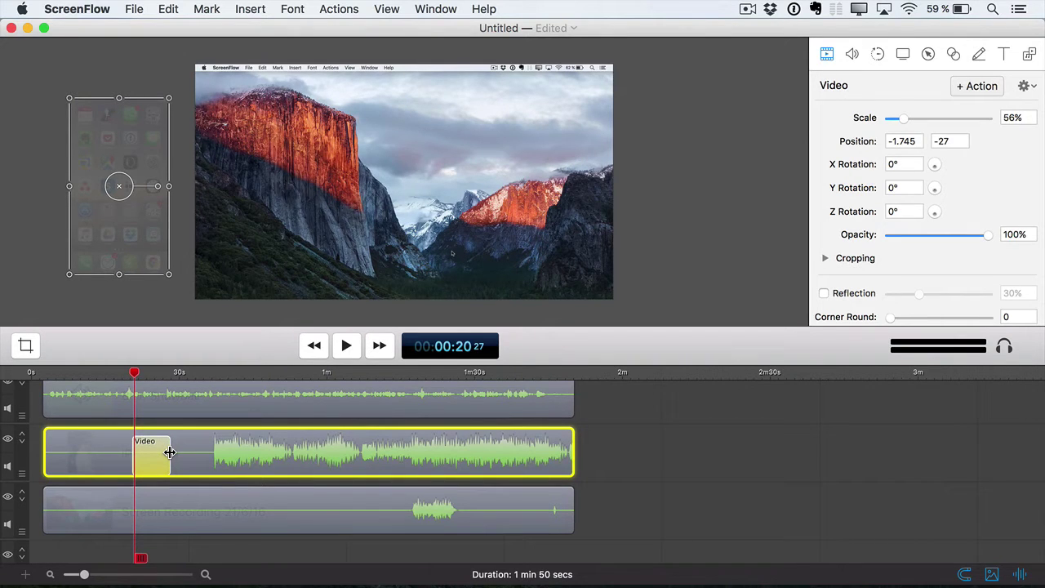
drag(135, 377, 166, 379)
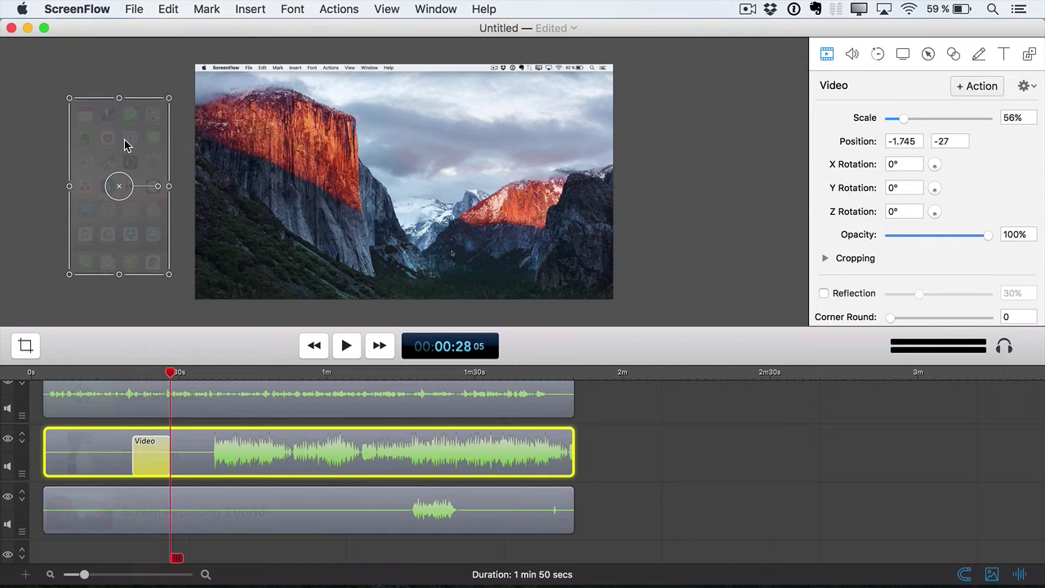
drag(124, 146, 411, 146)
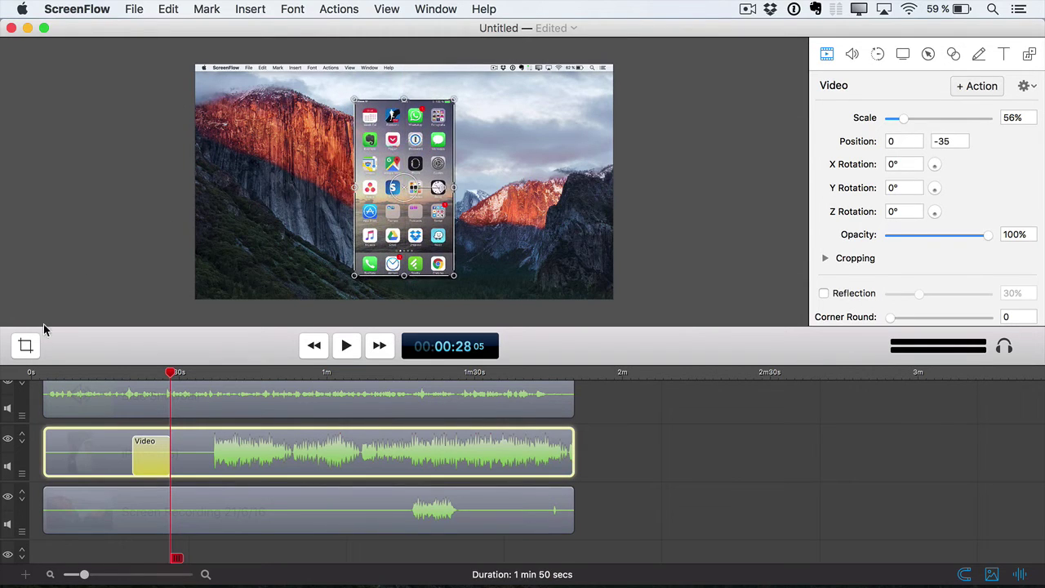
Mute the system sound and play the iPhone clip's slide-in animation from the start of the video action.
click(131, 373)
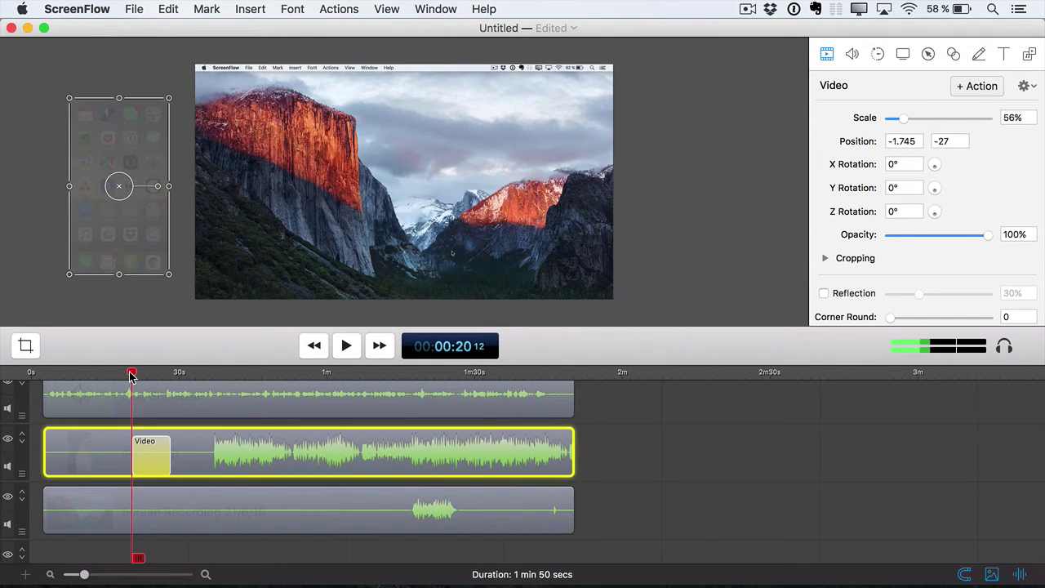
key(XF86AudioMute)
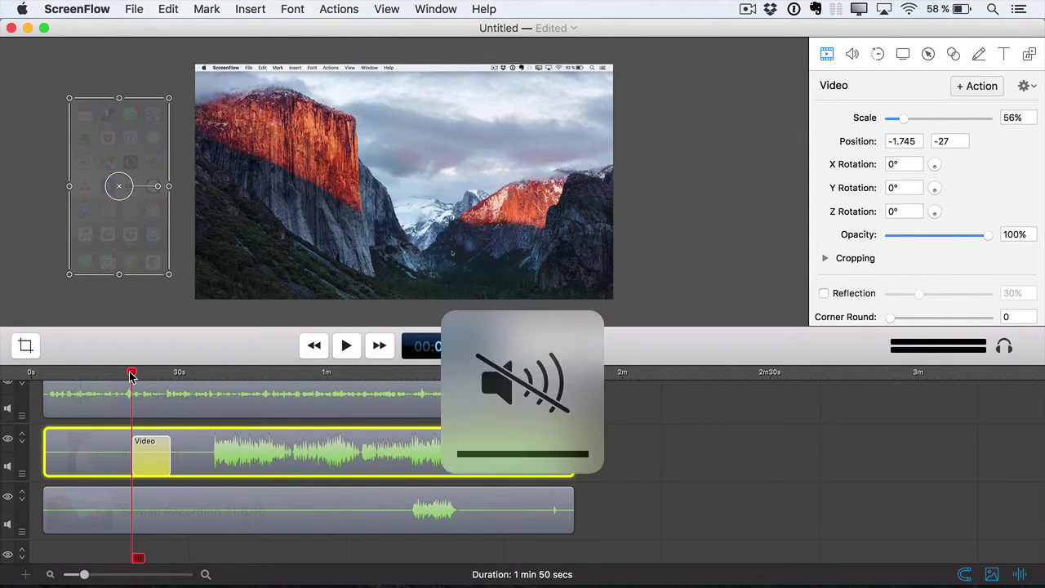
key(space)
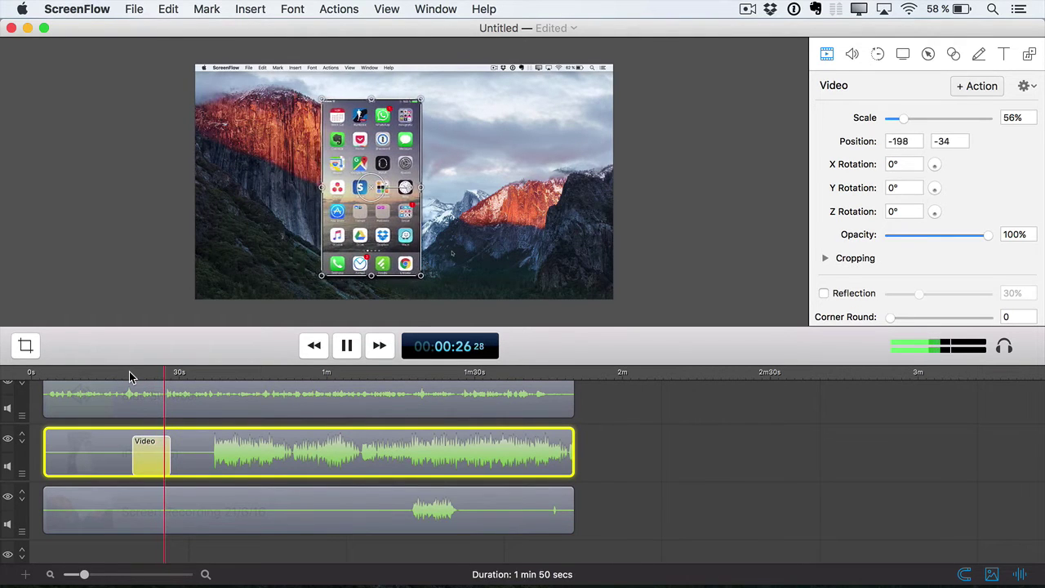
mouse_move(151, 455)
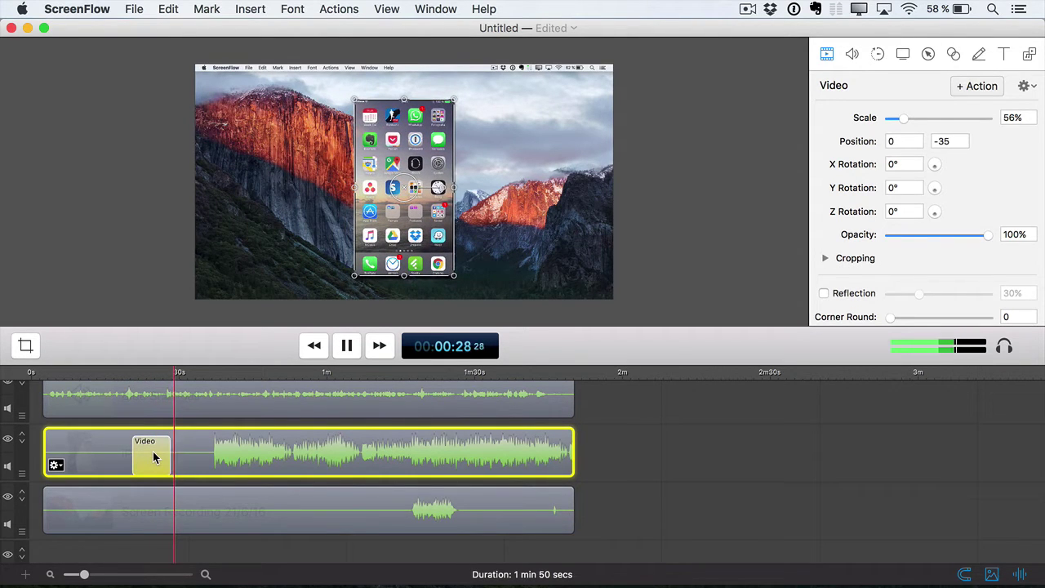
key(space)
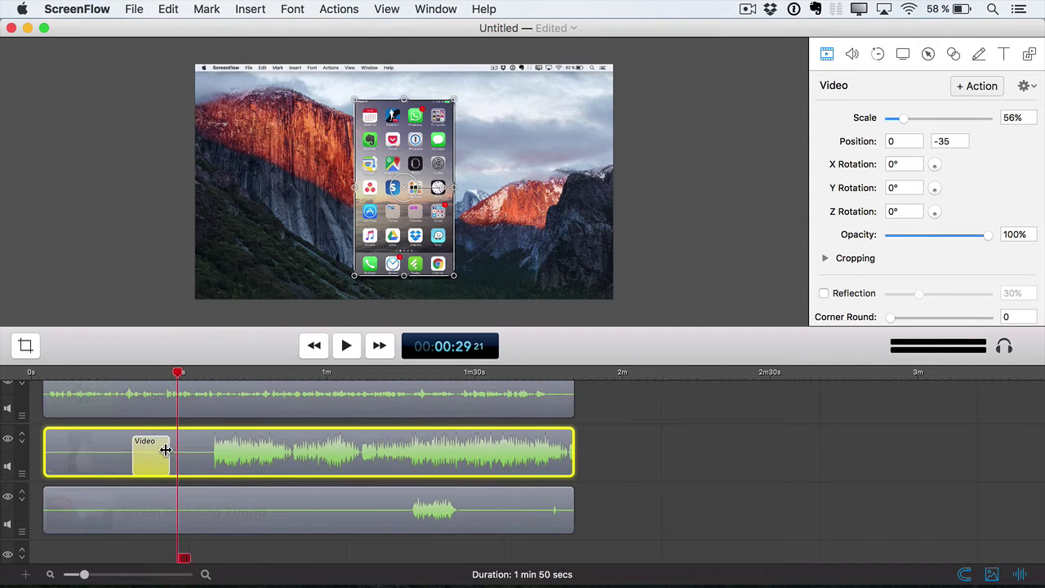
Shorten the iPhone clip's video action to about half its length and replay the slide-in.
drag(165, 449, 151, 450)
click(127, 372)
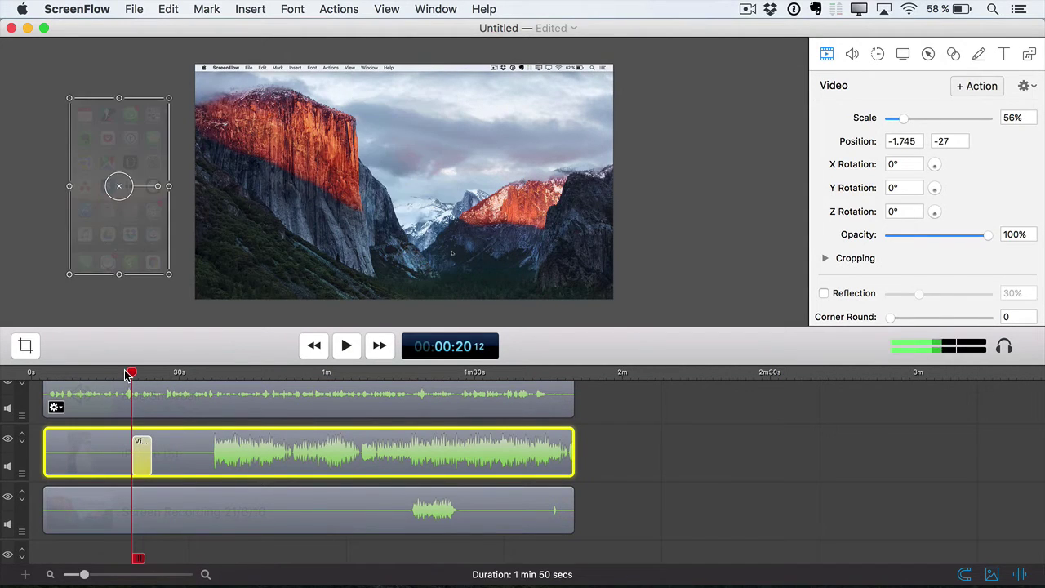
key(space)
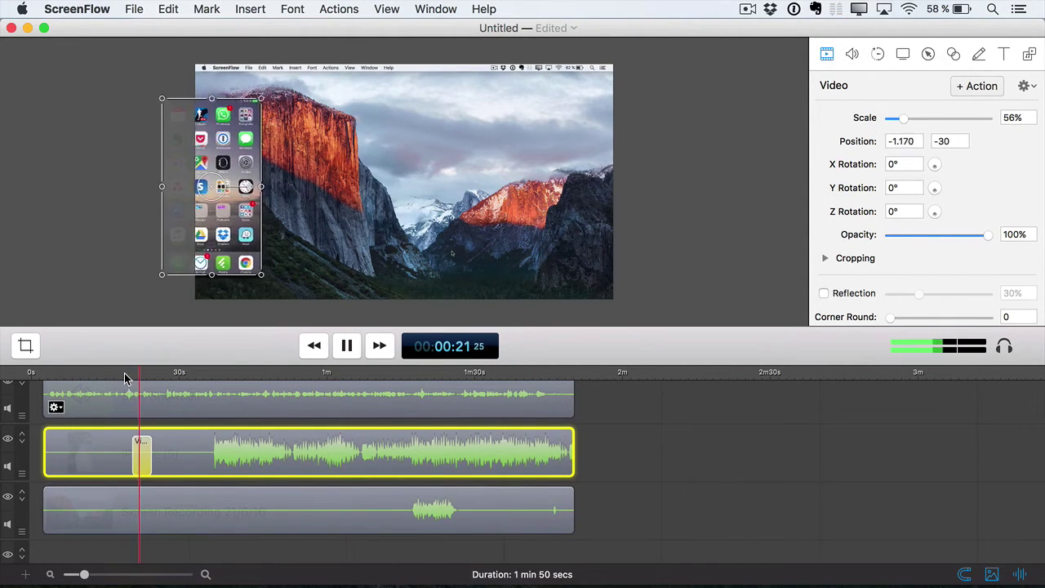
key(space)
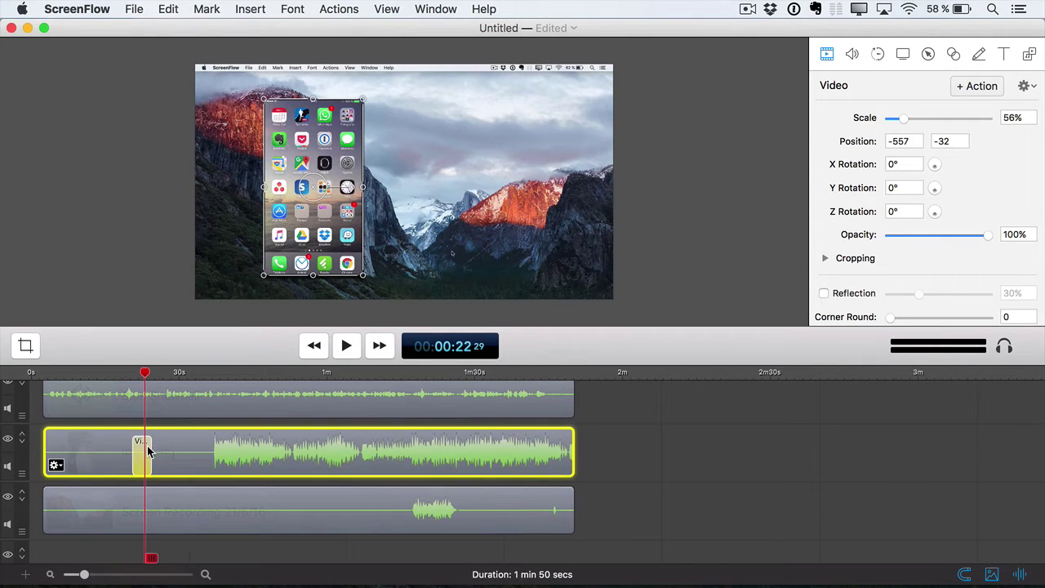
Shorten the video action to about 2.4 seconds and replay the slide-in from its start.
click(154, 454)
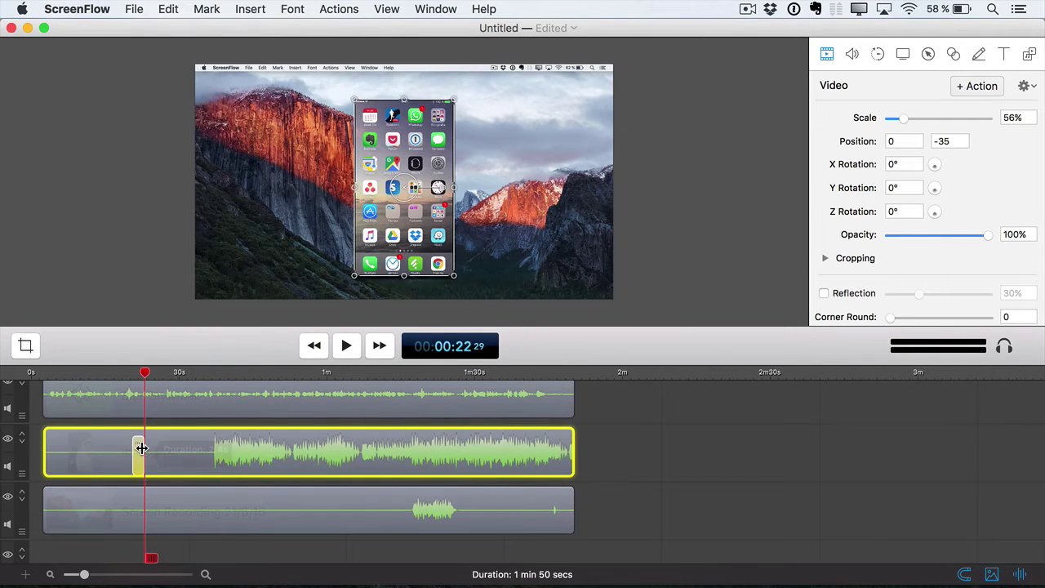
click(126, 378)
key(space)
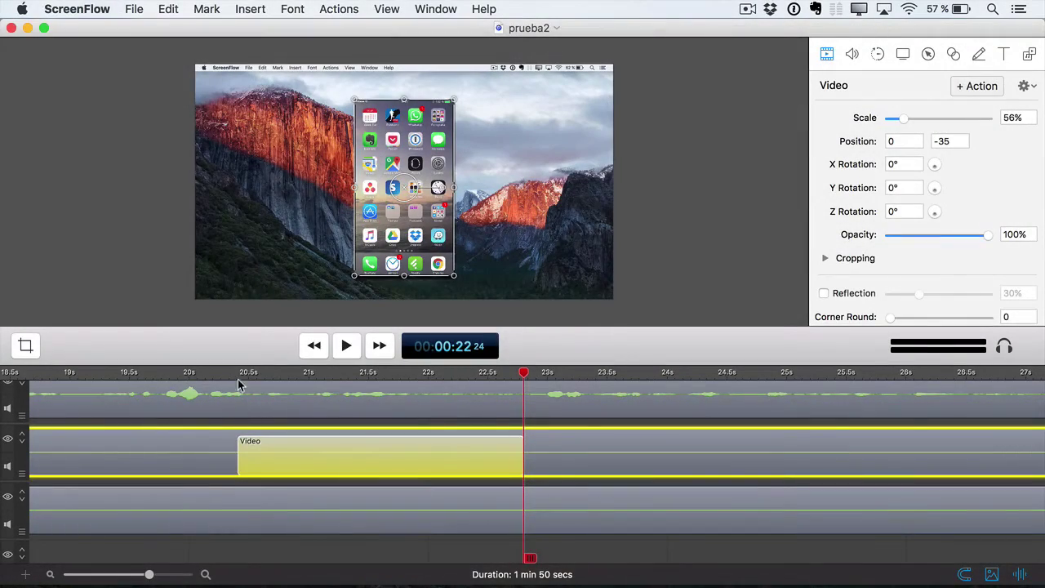
click(236, 374)
key(space)
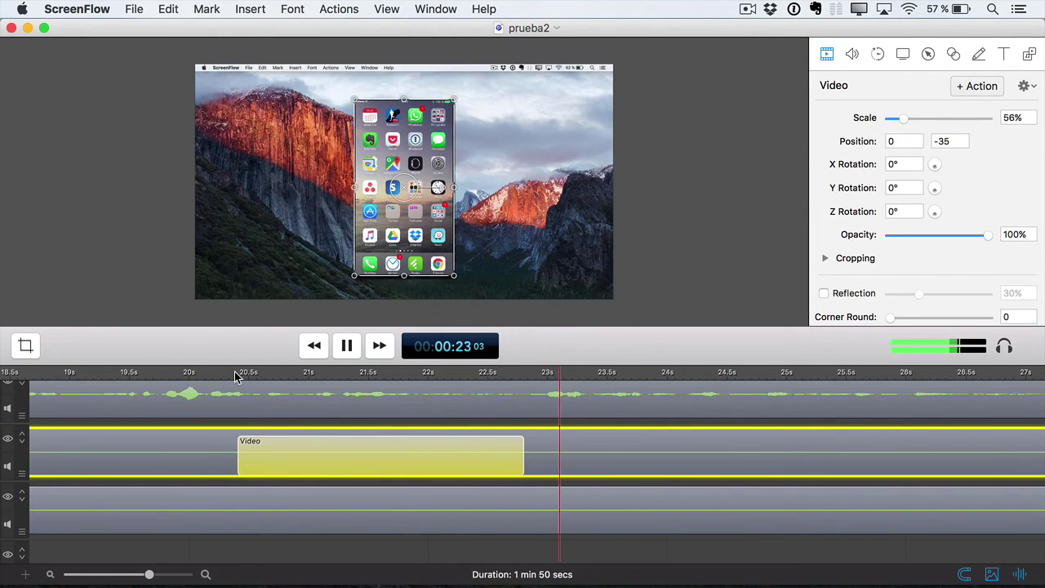
key(space)
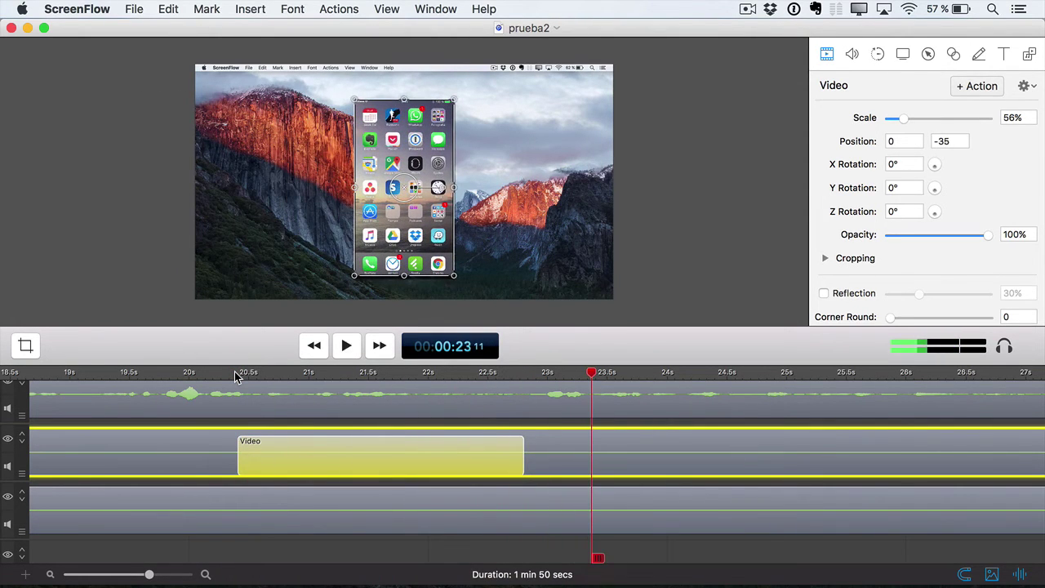
Place the playhead just before the end of the video action and show the iPhone clip's Video Motion settings.
click(515, 375)
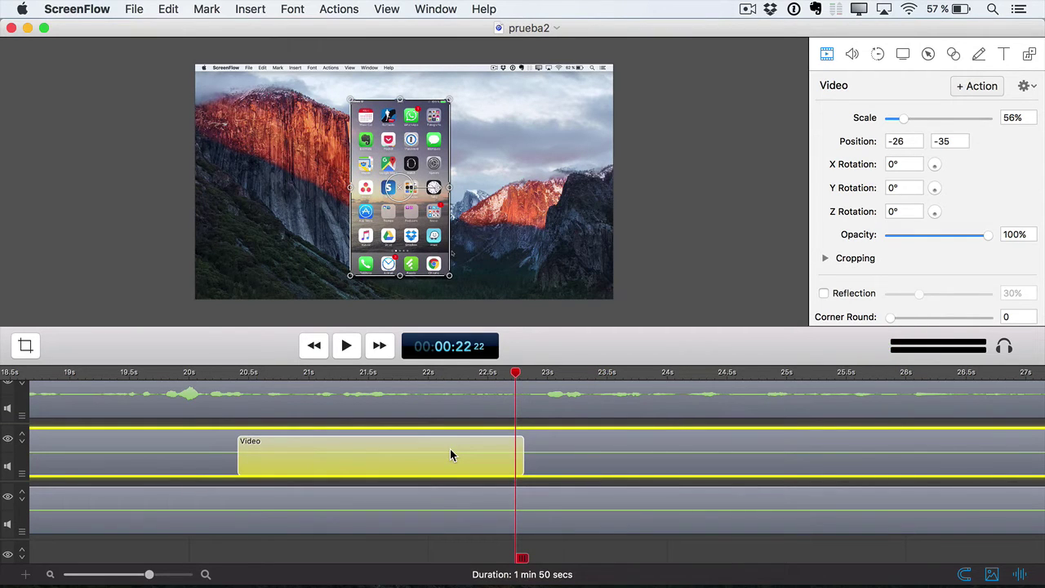
click(878, 57)
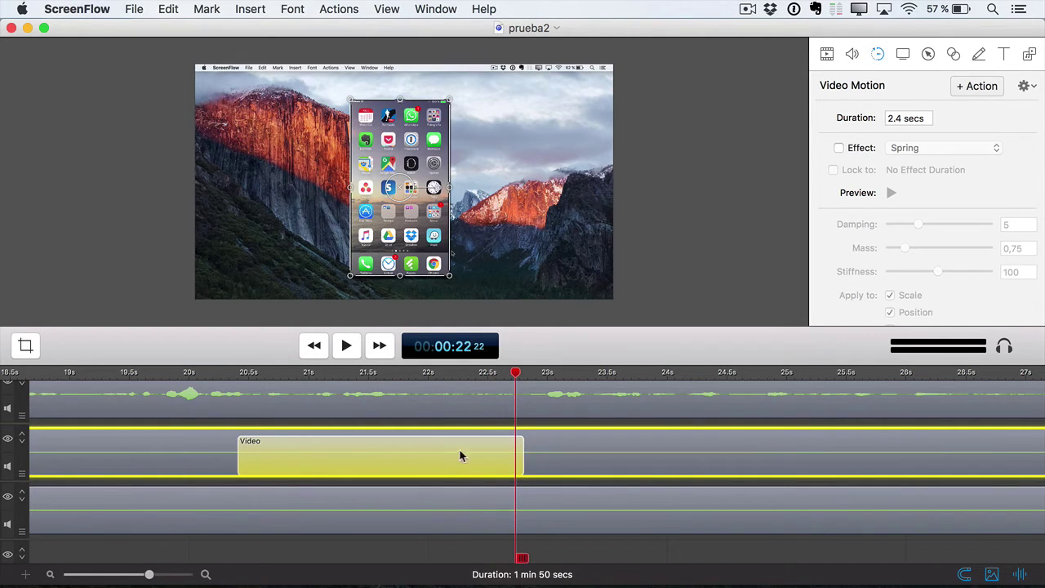
Enable a motion effect on the iPhone clip's video action and preview it as Spring and as Gravity.
click(838, 149)
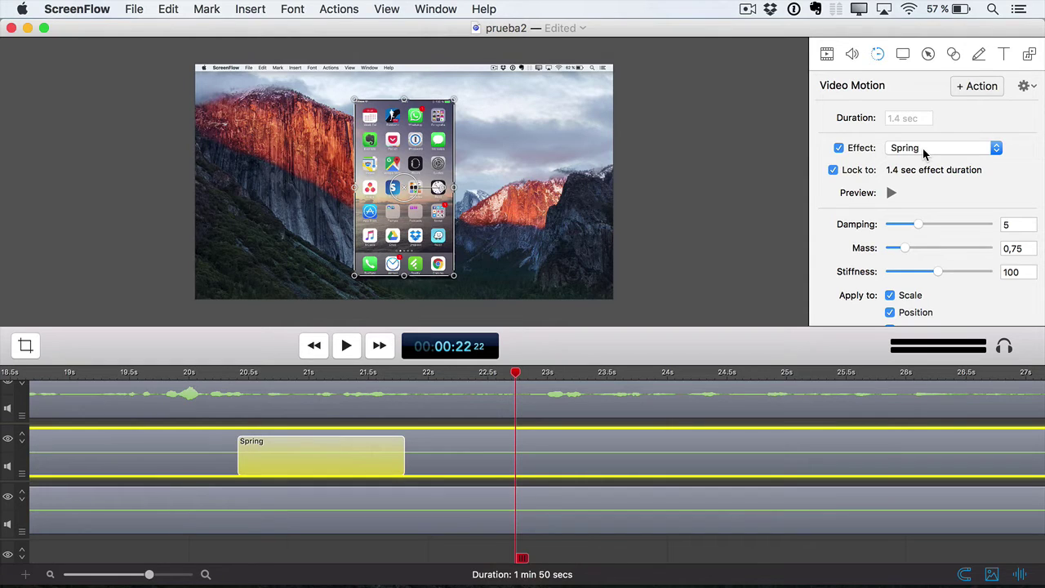
click(891, 193)
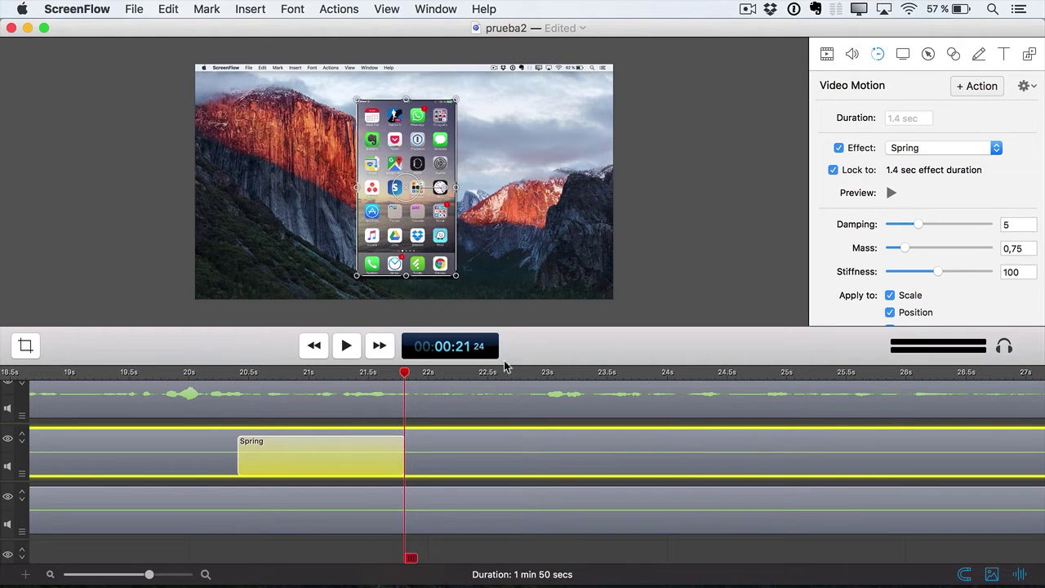
click(931, 148)
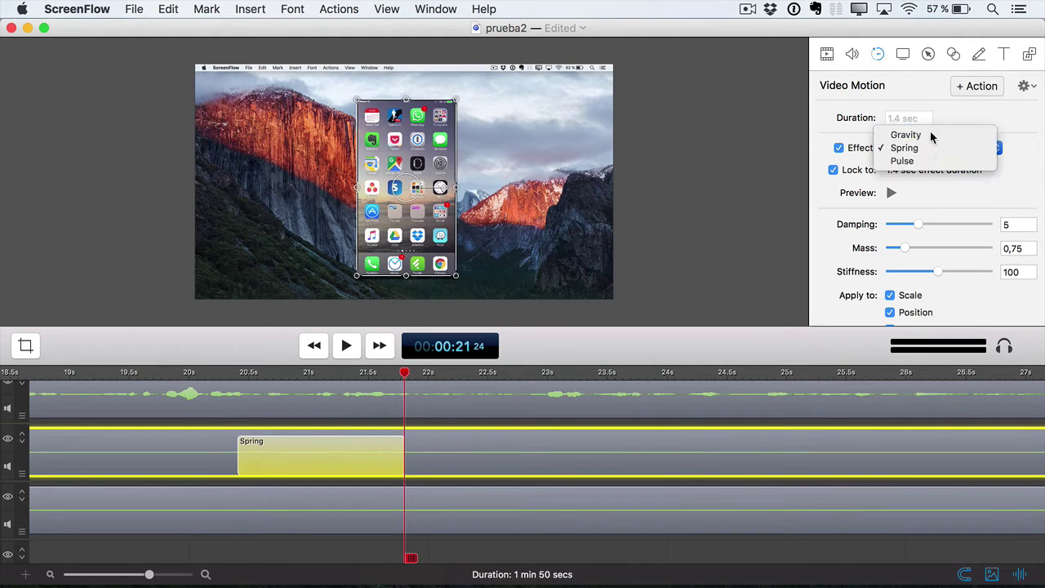
click(930, 131)
click(891, 193)
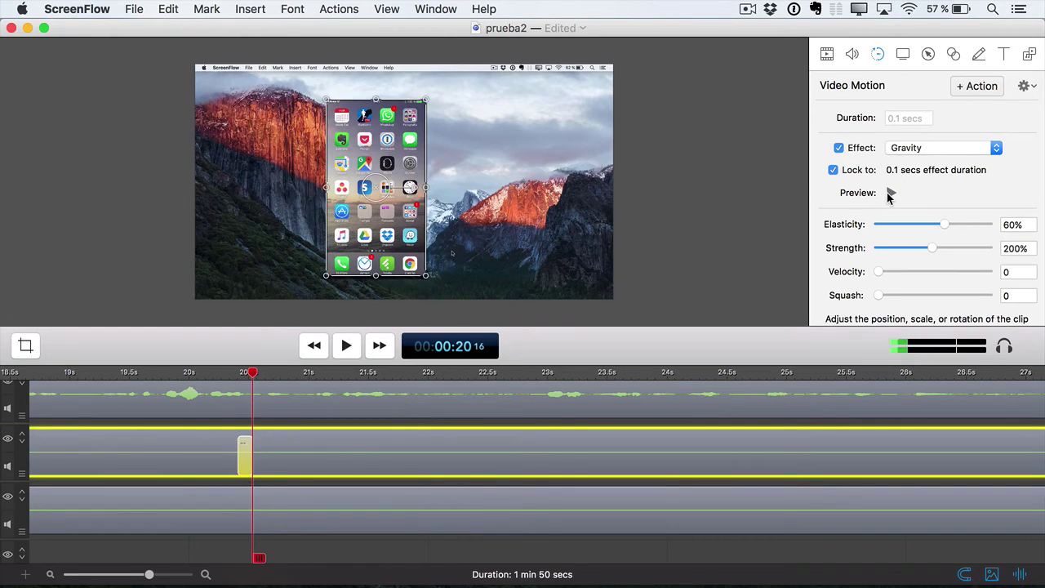
click(890, 194)
scroll(933, 210, down, 2)
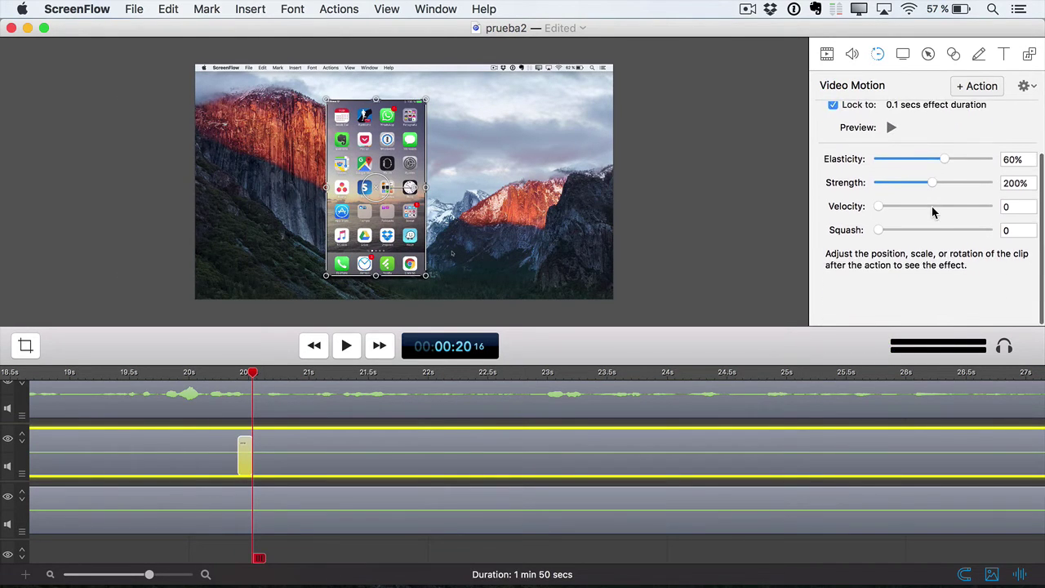
scroll(933, 220, up, 2)
Change the video action's effect to Pulse and play the animation from just before the action's start.
click(920, 148)
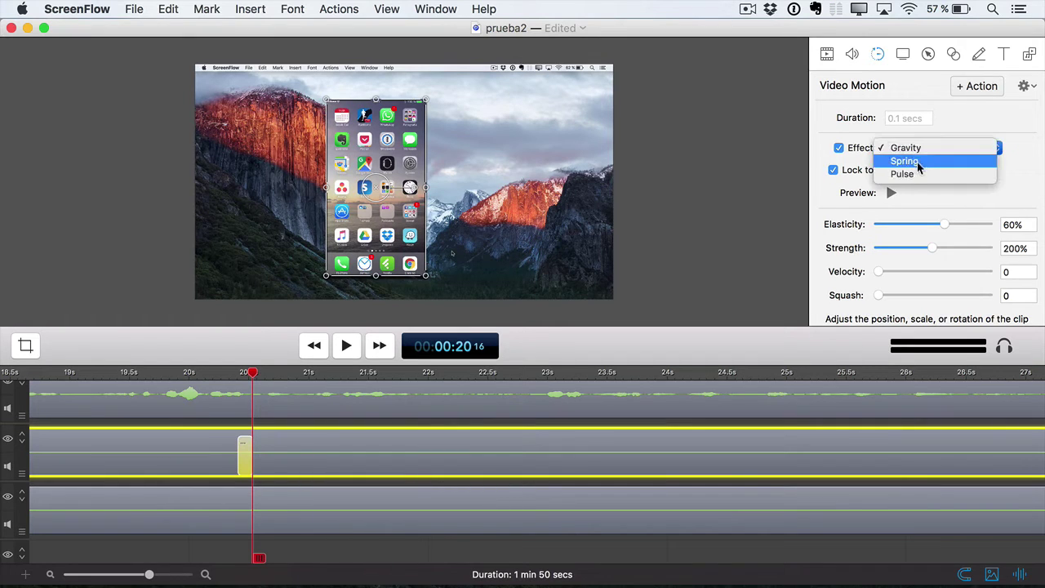
click(915, 173)
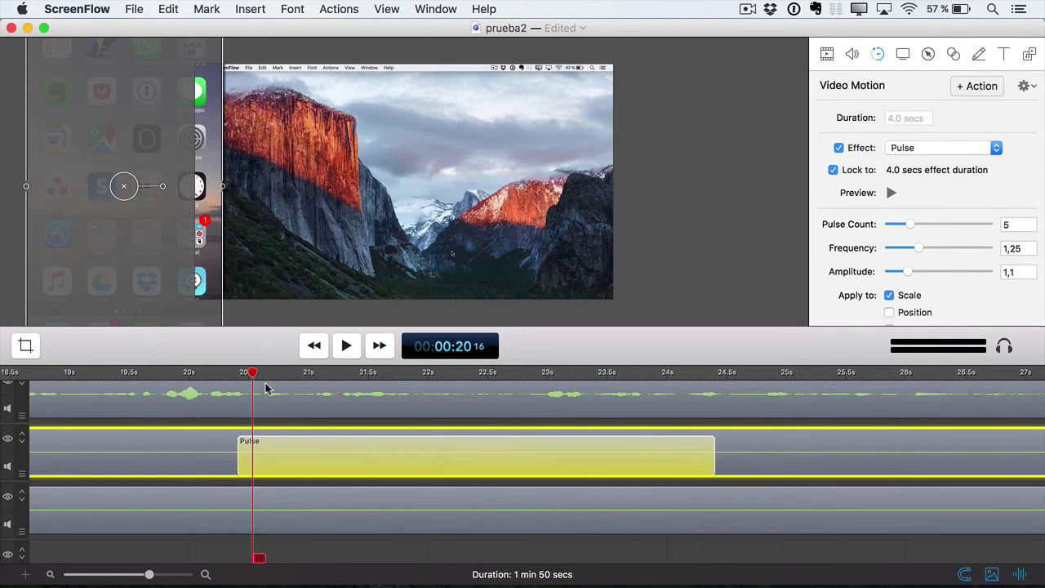
click(228, 375)
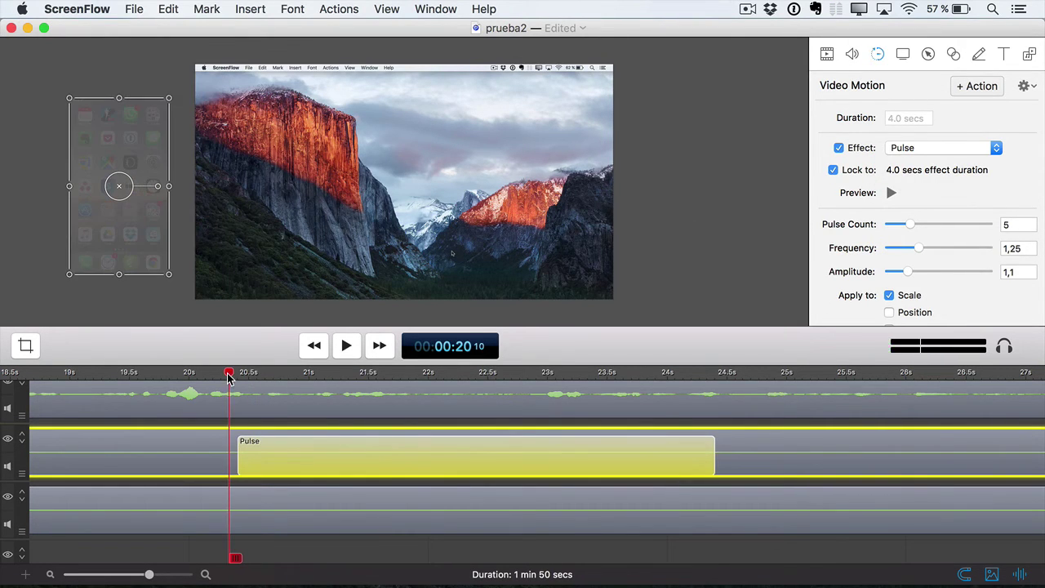
key(space)
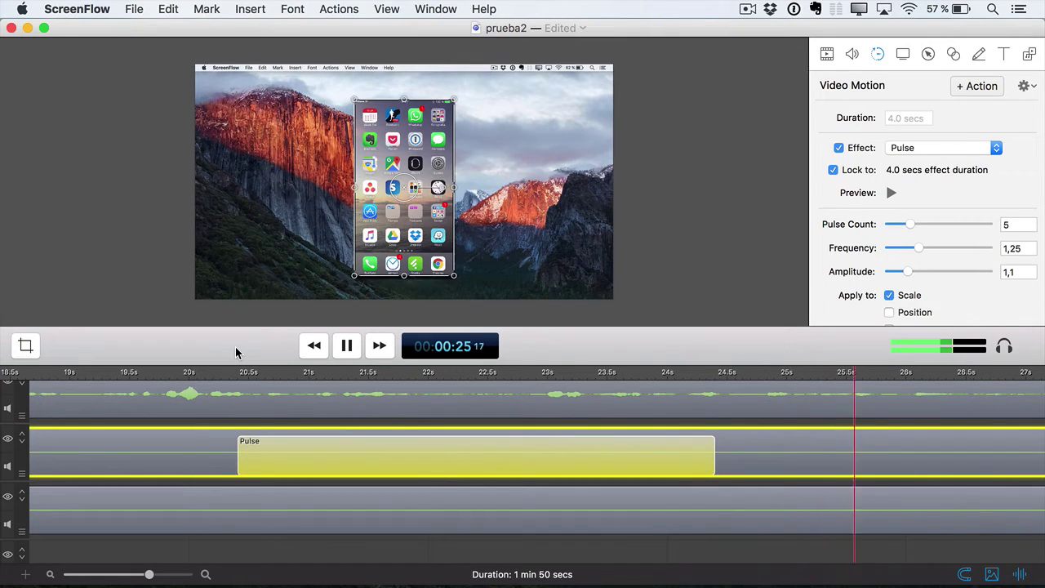
key(space)
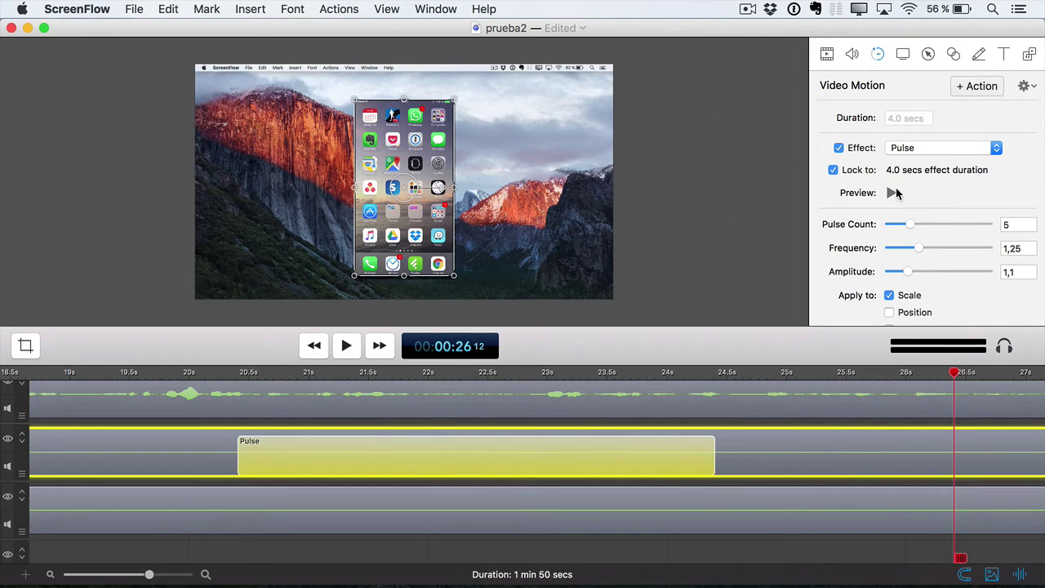
Unlock the Pulse action from the effect duration, set its duration to 8 seconds and replay the animation.
click(691, 376)
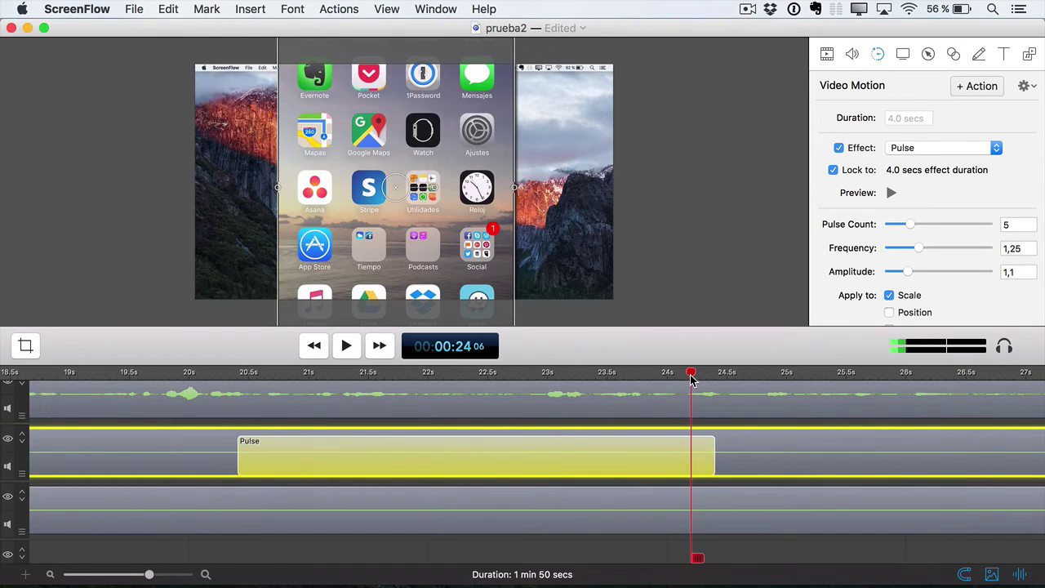
click(833, 170)
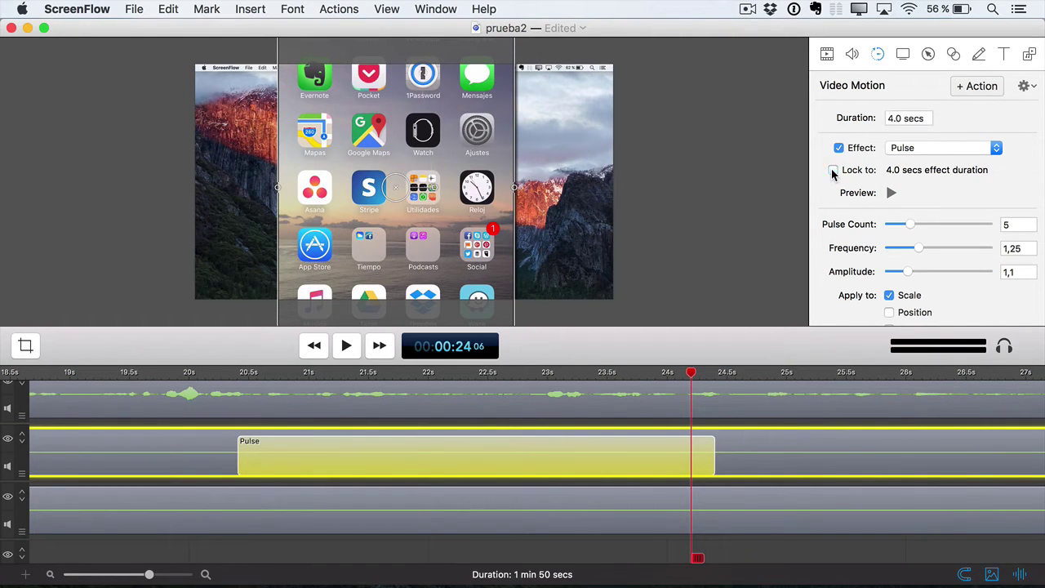
click(891, 117)
text(8)
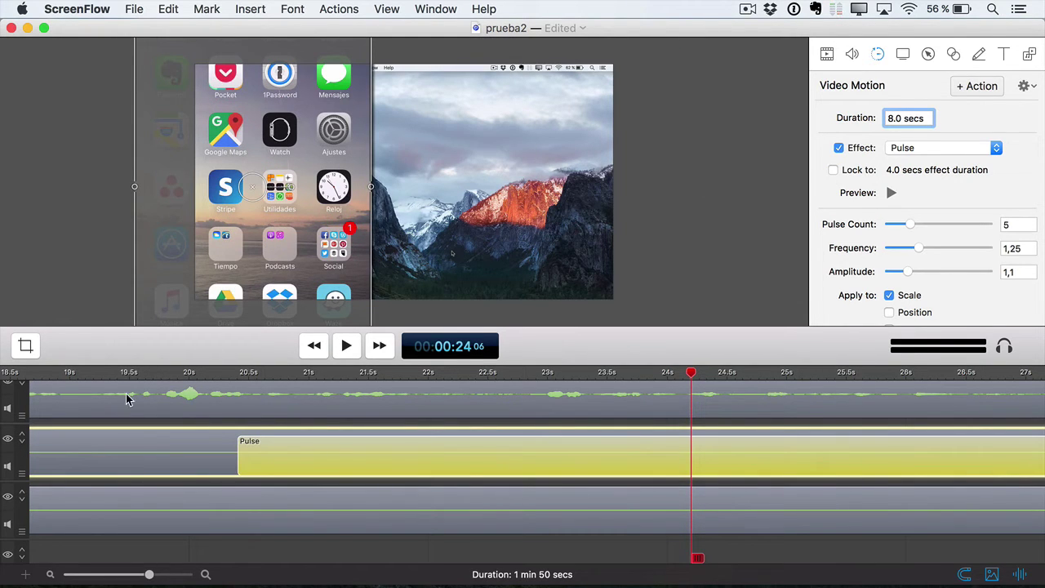
click(226, 375)
key(space)
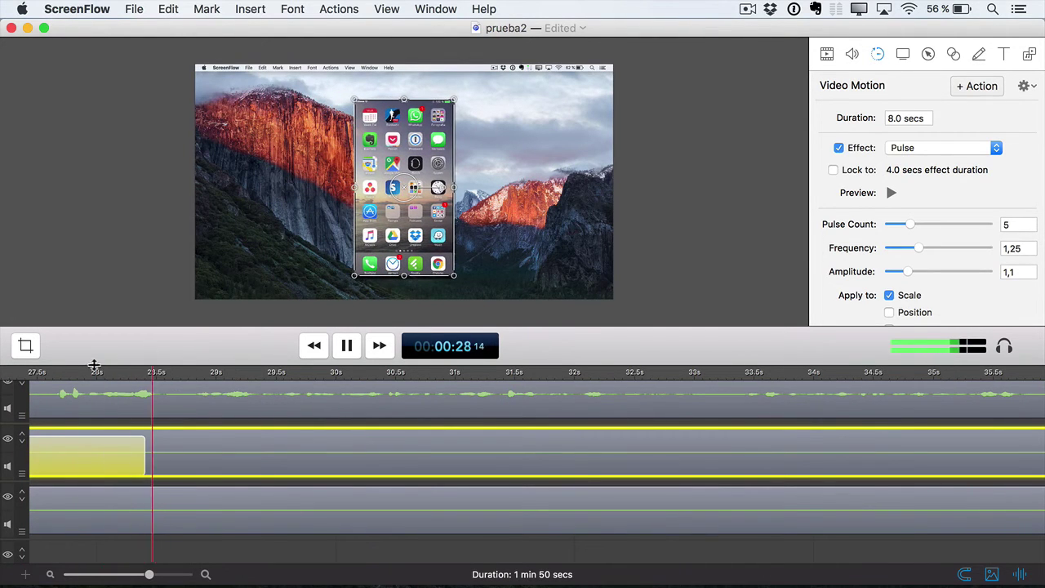
click(212, 450)
key(space)
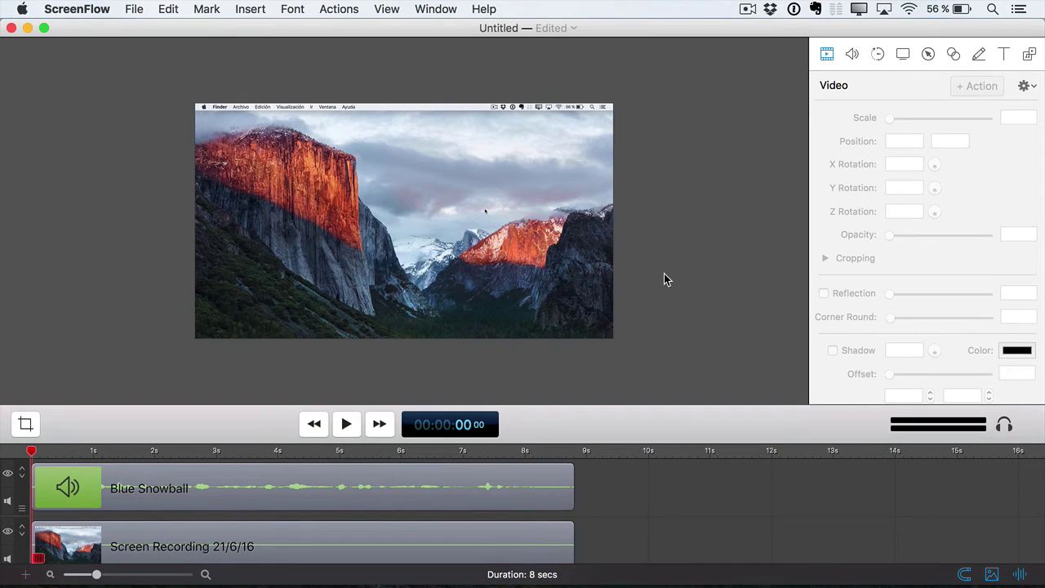
Play back the new untitled screen recording and export it with the Animated GIF preset.
key(space)
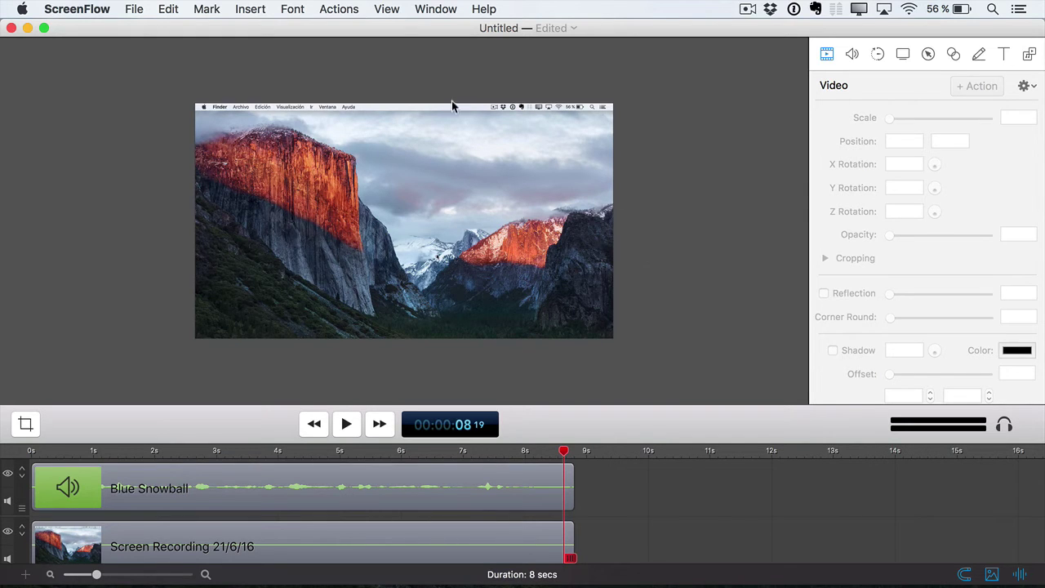
click(132, 11)
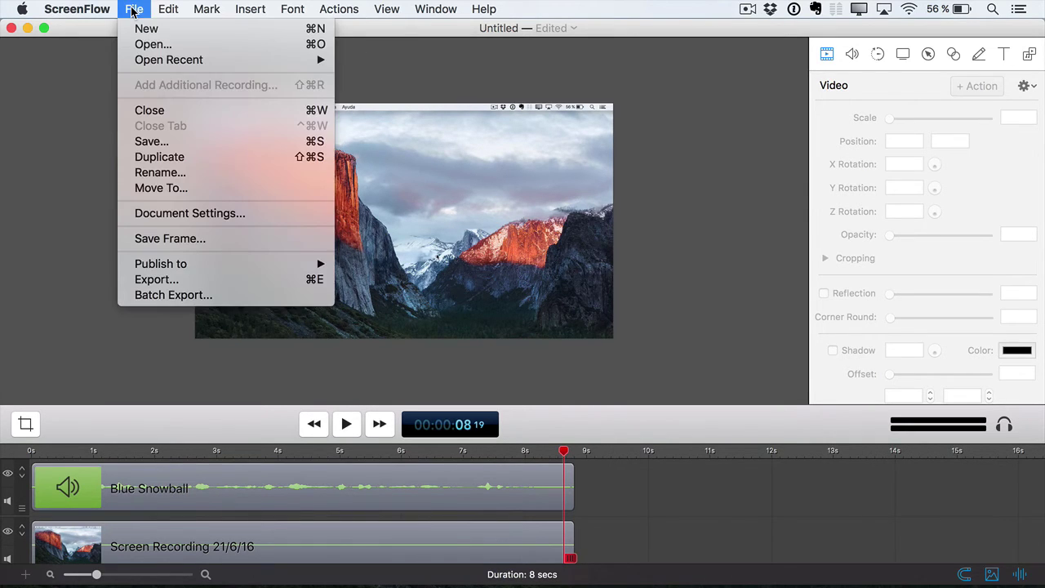
click(189, 281)
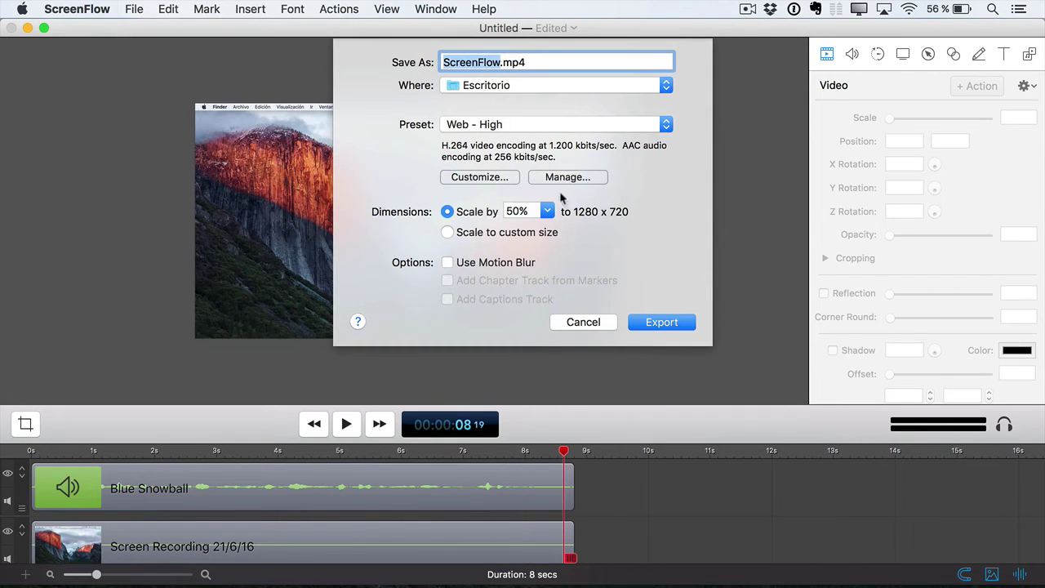
click(531, 131)
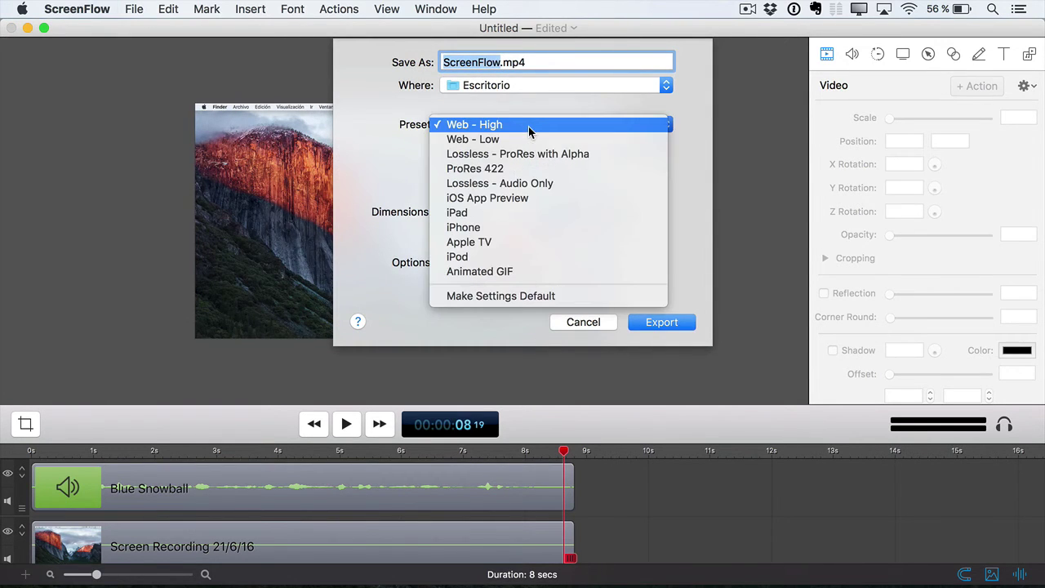
click(487, 276)
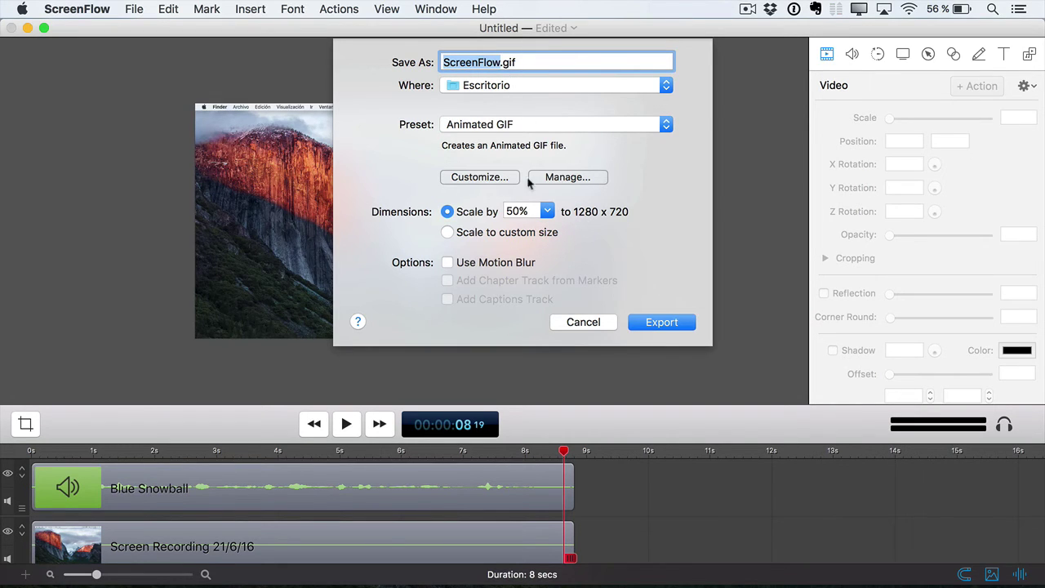
click(675, 324)
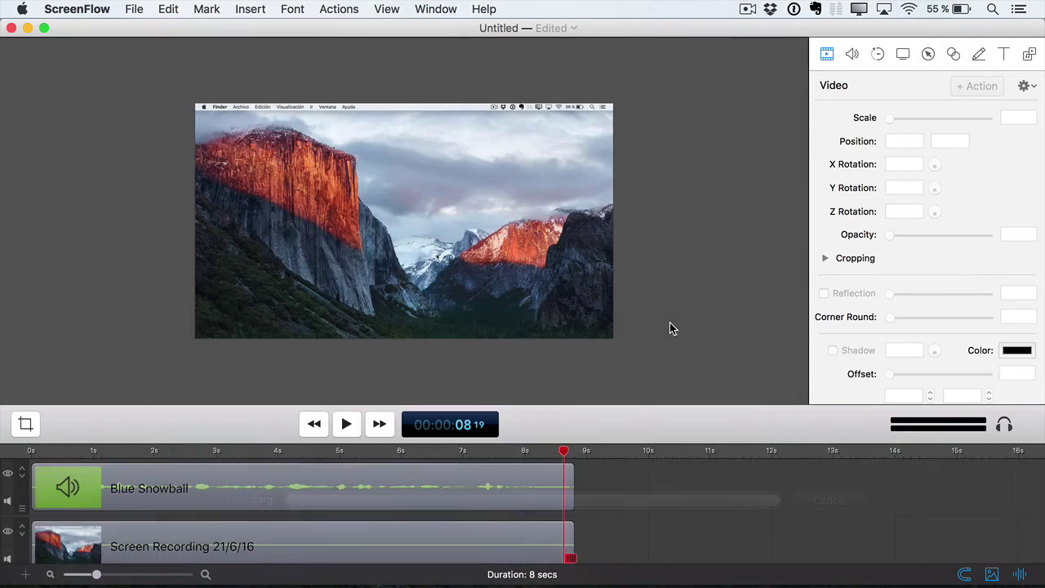
Minimize the untitled project and preview the exported ScreenFlow.gif on the desktop with Quick Look.
click(27, 29)
mouse_move(232, 583)
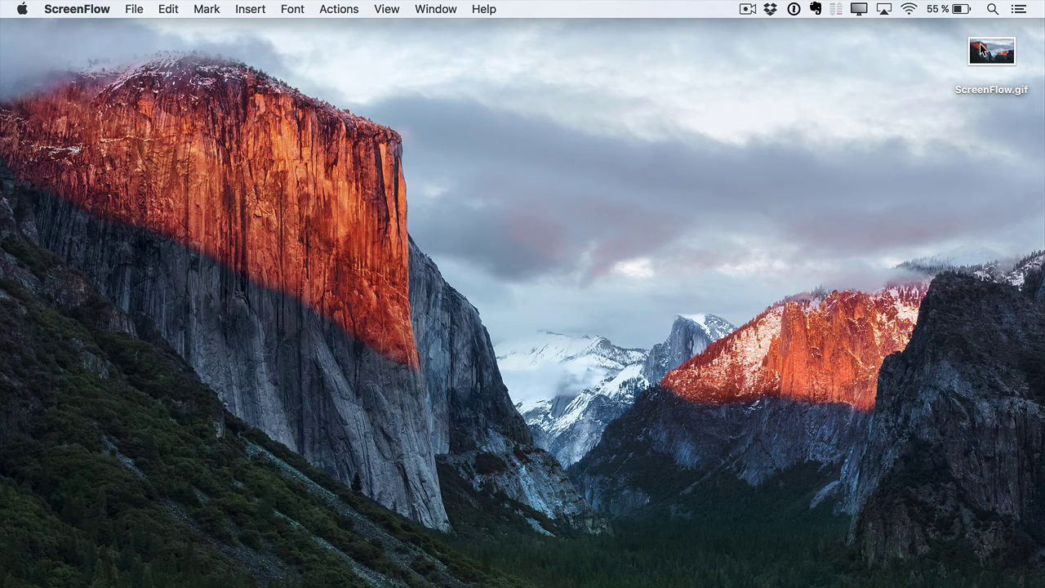
click(983, 52)
key(space)
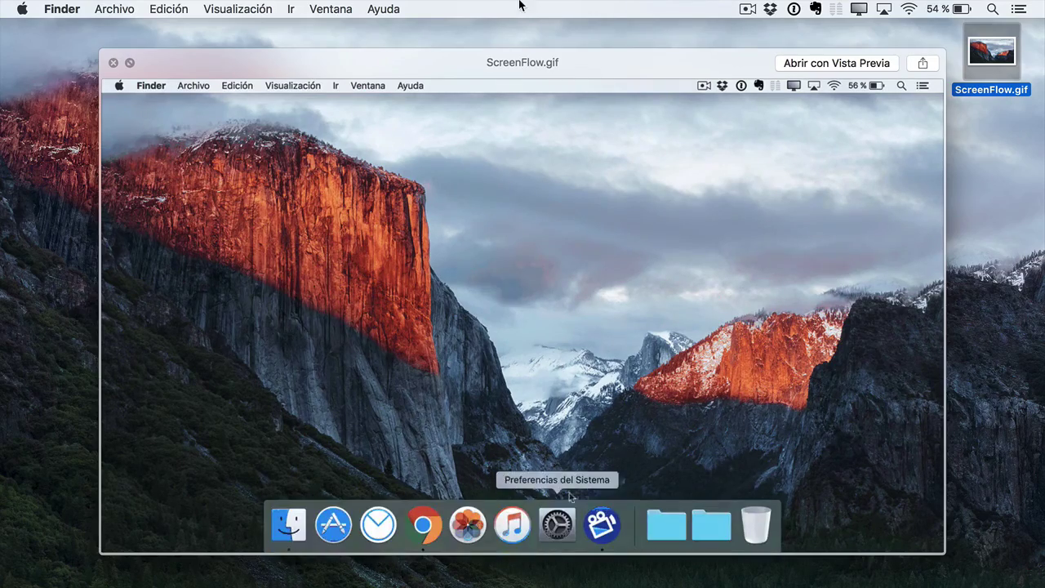
click(114, 62)
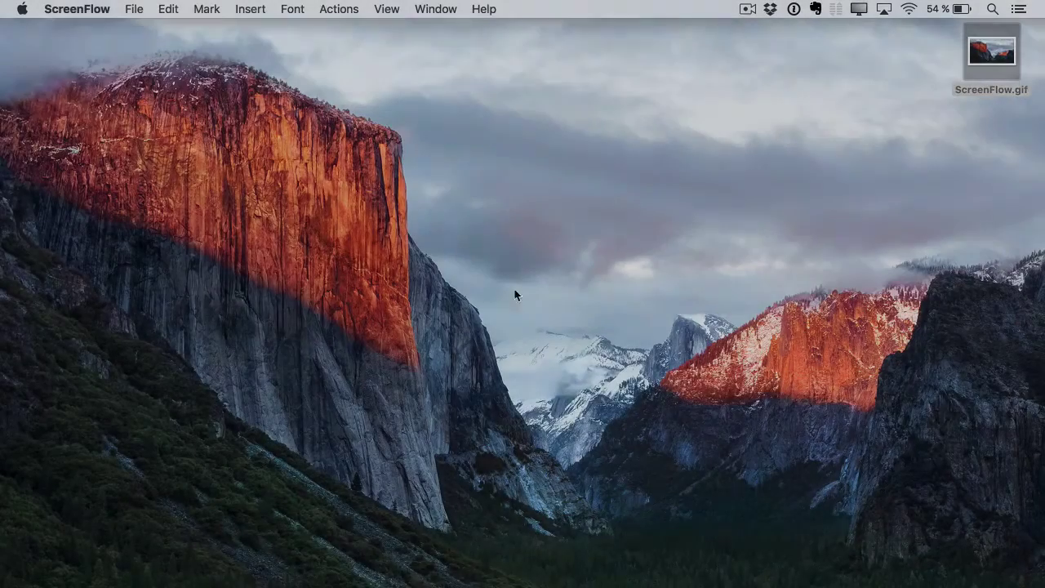
Switch back to the prueba2 project in ScreenFlow and review its export presets and publishing destinations without exporting.
mouse_move(508, 564)
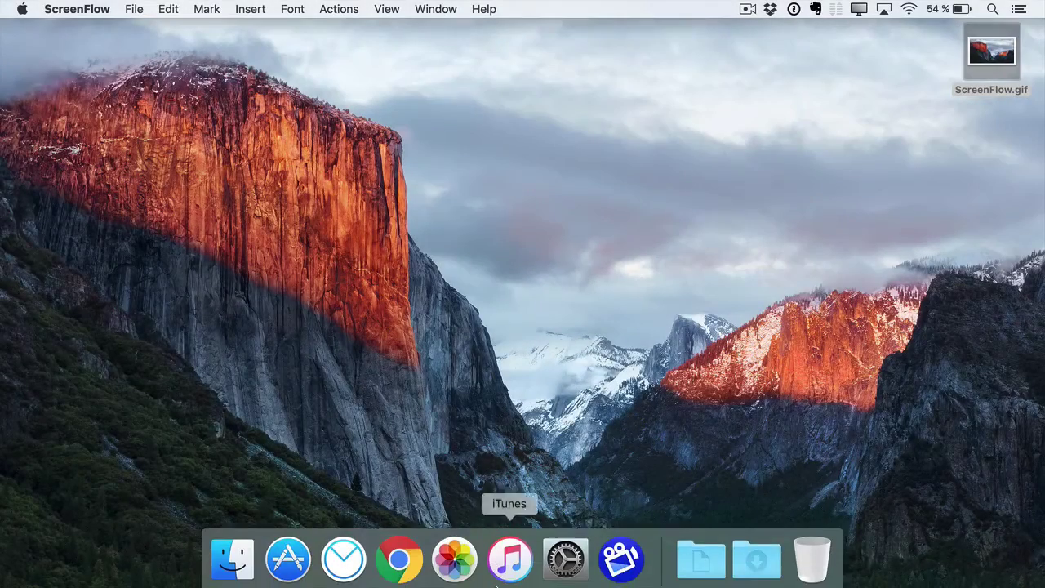
click(622, 561)
click(133, 9)
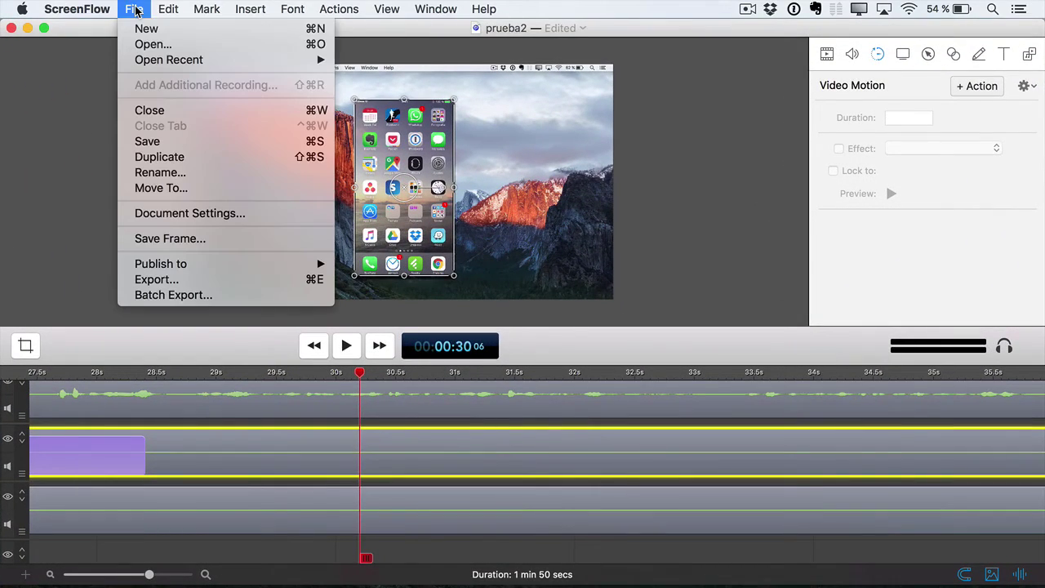
click(151, 280)
click(495, 124)
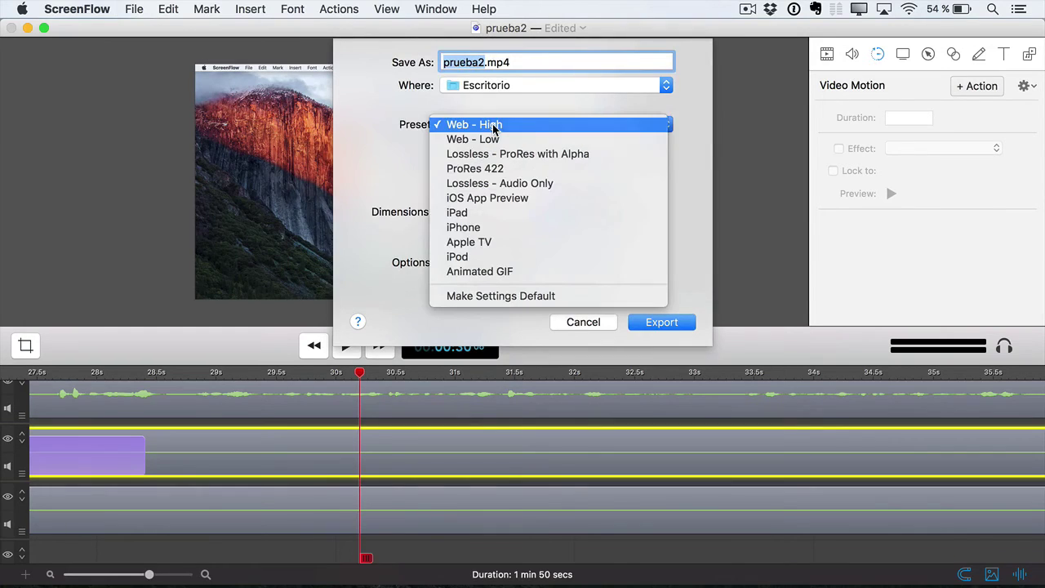
click(399, 162)
click(576, 324)
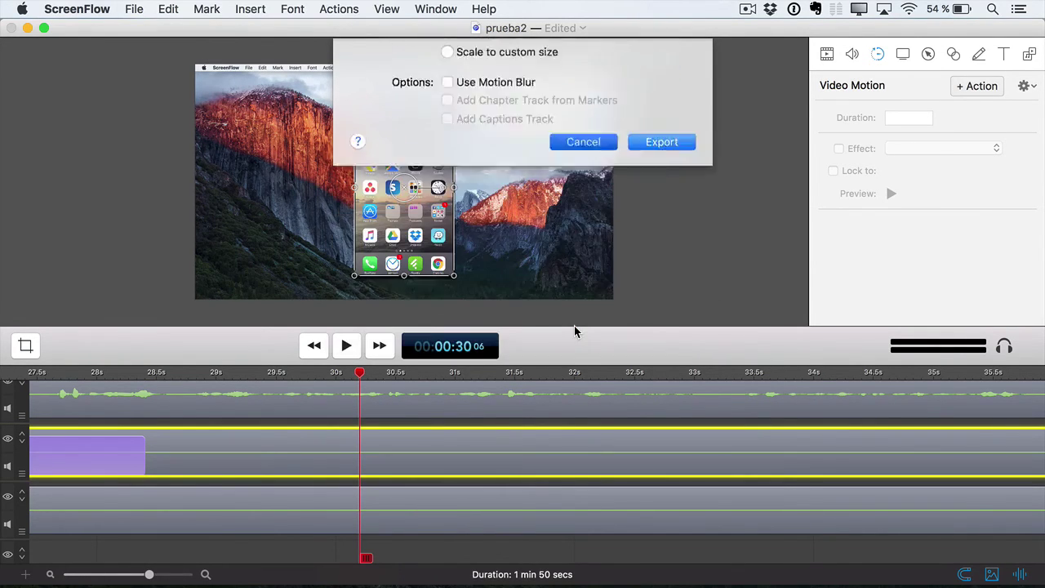
click(135, 9)
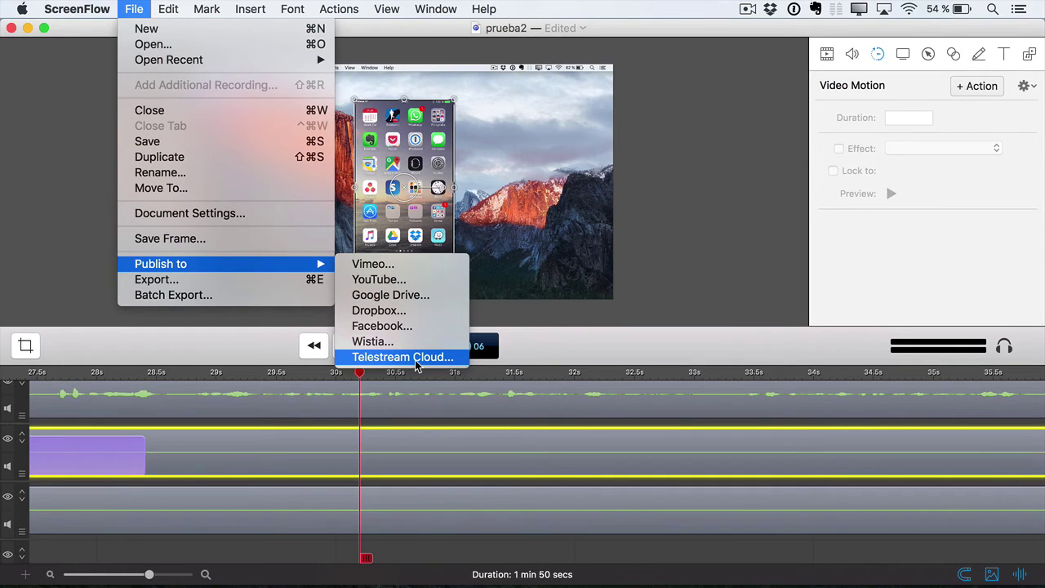
click(747, 235)
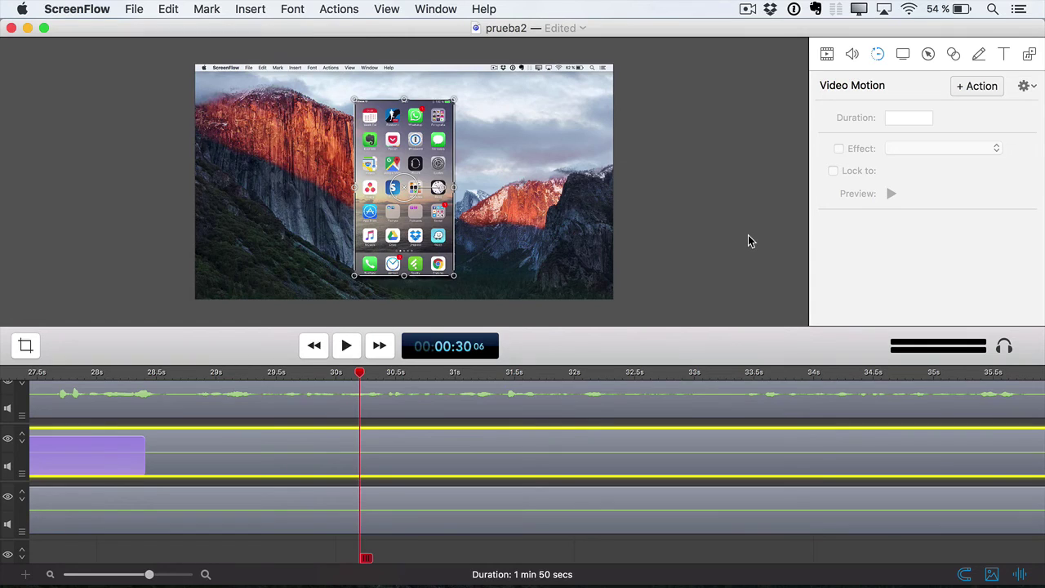